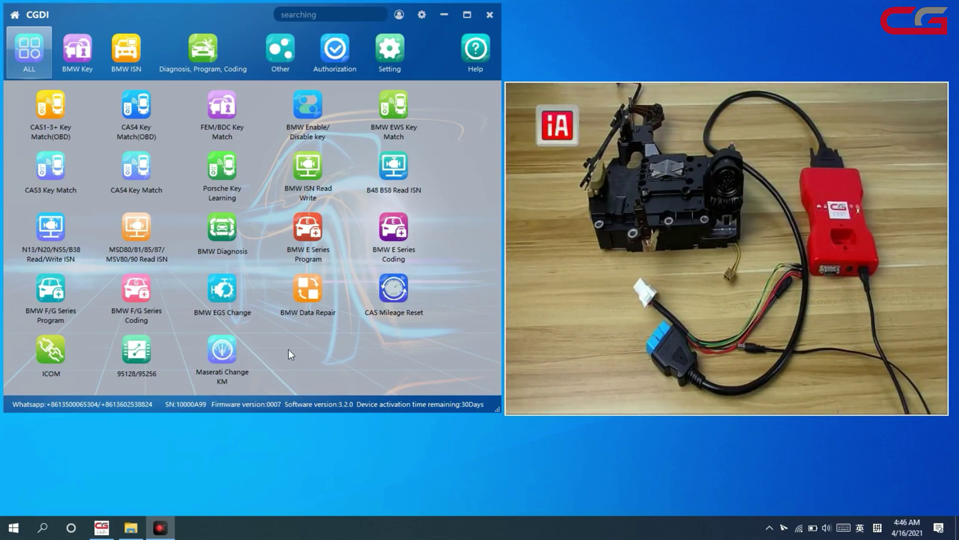
Step: Start BMW EGS Change, select the F-series gearbox and retry the OBD connection, which times out
left_click(224, 291)
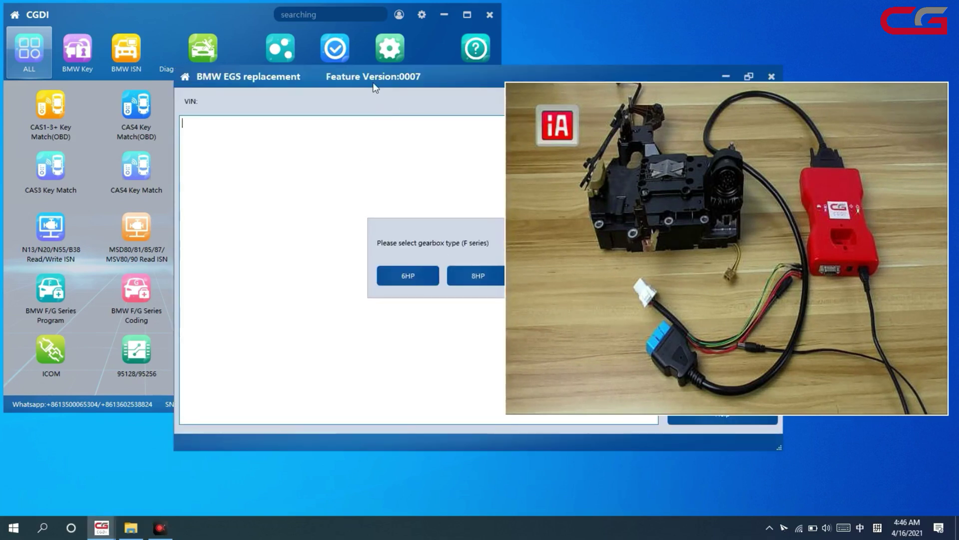
left_click_drag(374, 88, 208, 70)
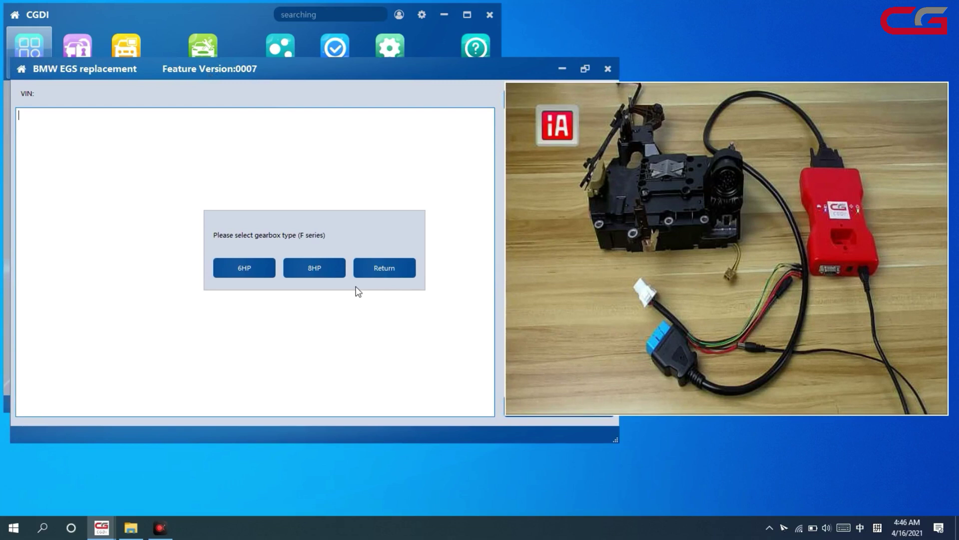
left_click(313, 270)
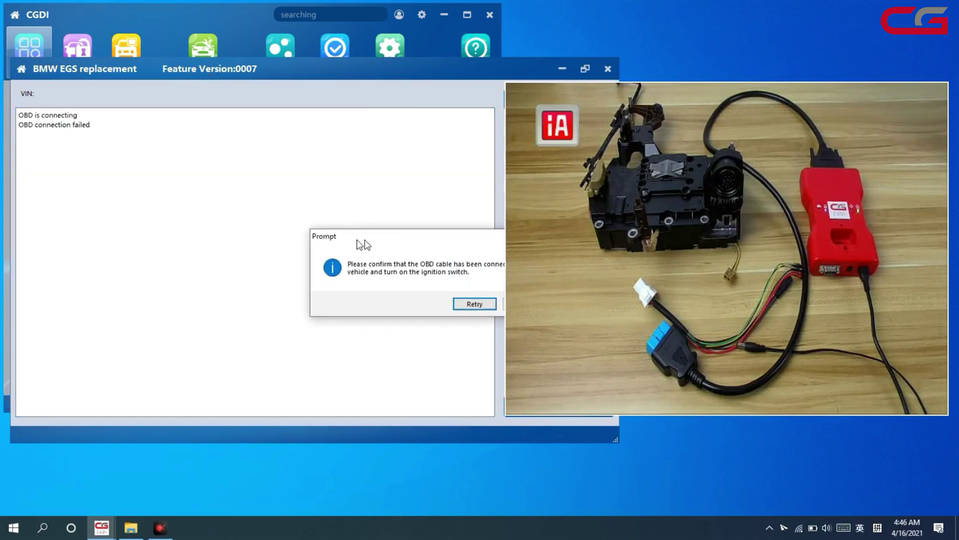
left_click(408, 301)
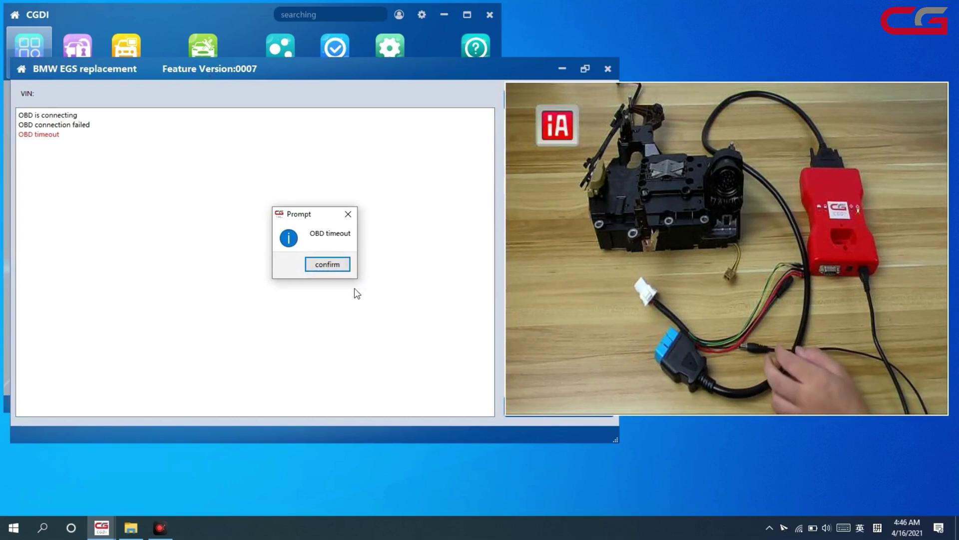
left_click(328, 266)
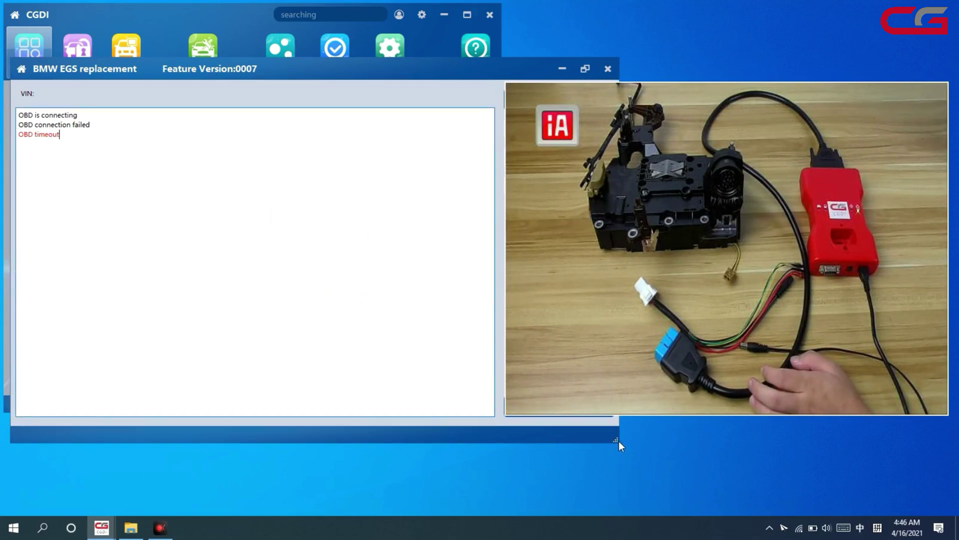
left_click_drag(617, 439, 455, 418)
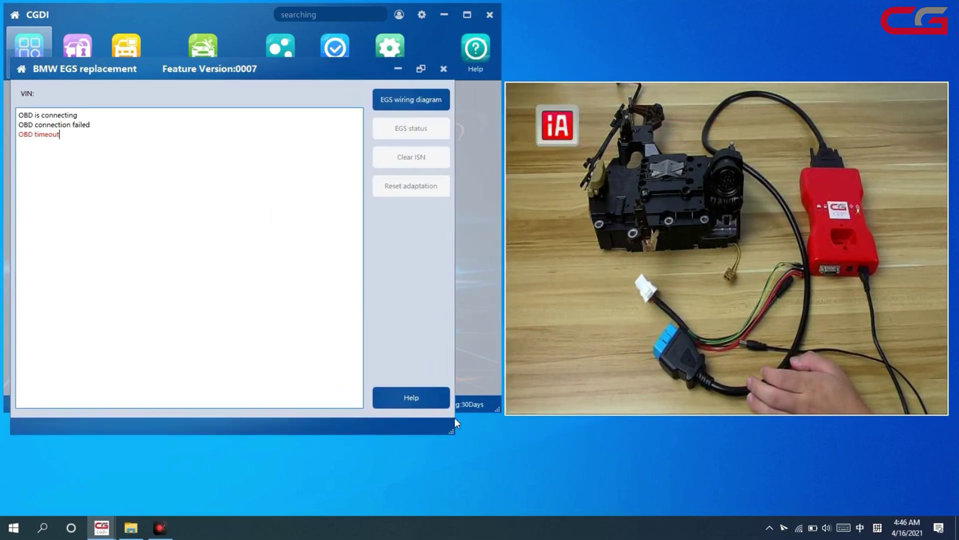
left_click(413, 105)
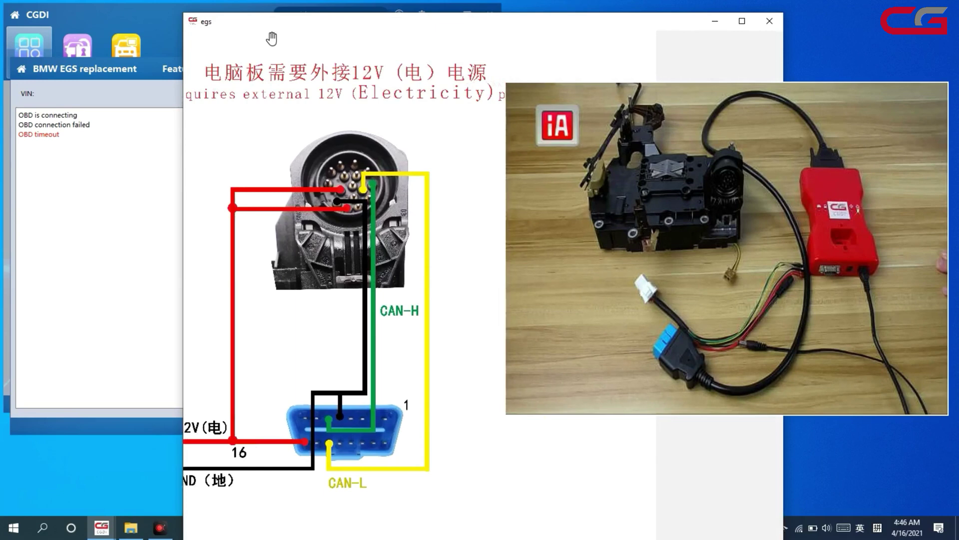
mouse_move(401, 23)
left_mouse_down()
mouse_move(227, 9)
mouse_move(230, 1)
left_mouse_up()
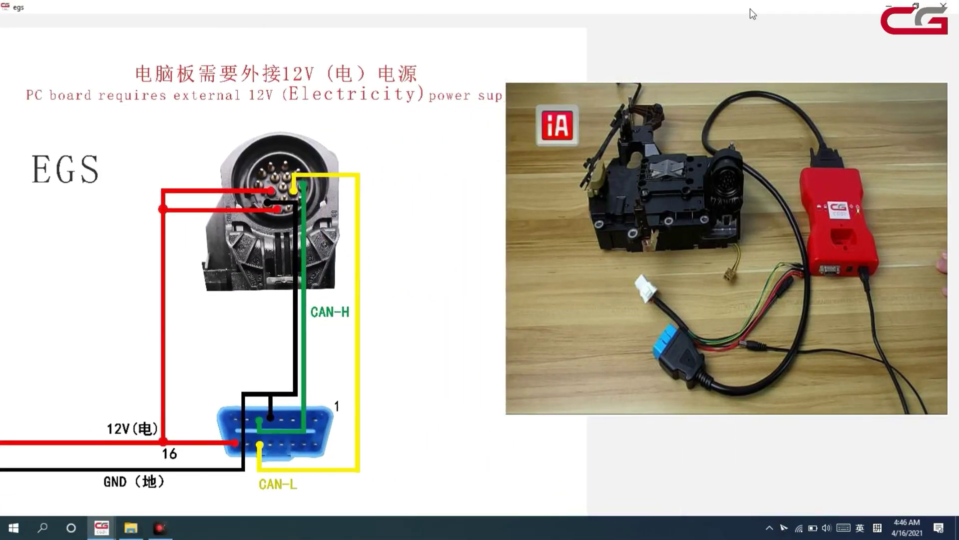
left_click(910, 4)
left_click_drag(439, 32, 247, 26)
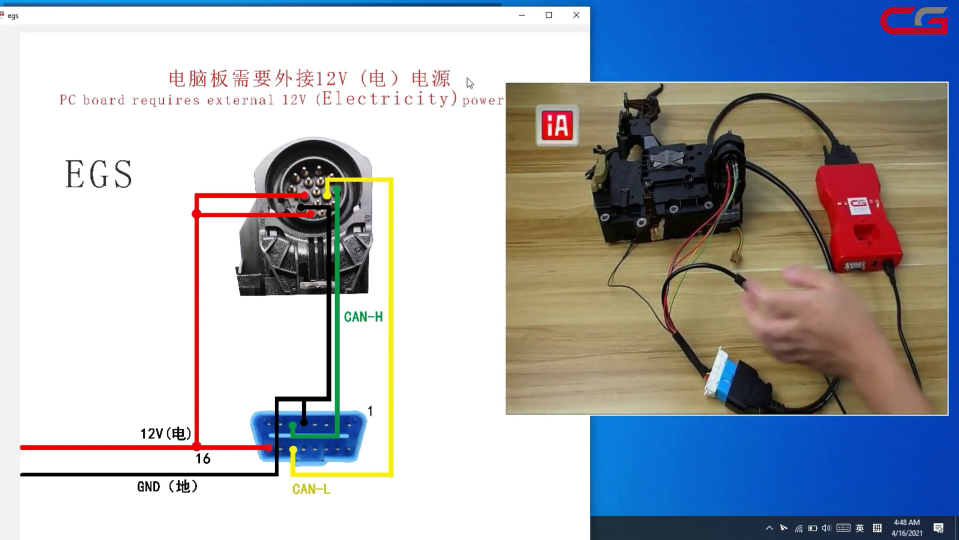
Step: Close the wiring diagram and reopen BMW EGS Change with the 8HP gearbox type
left_click(576, 15)
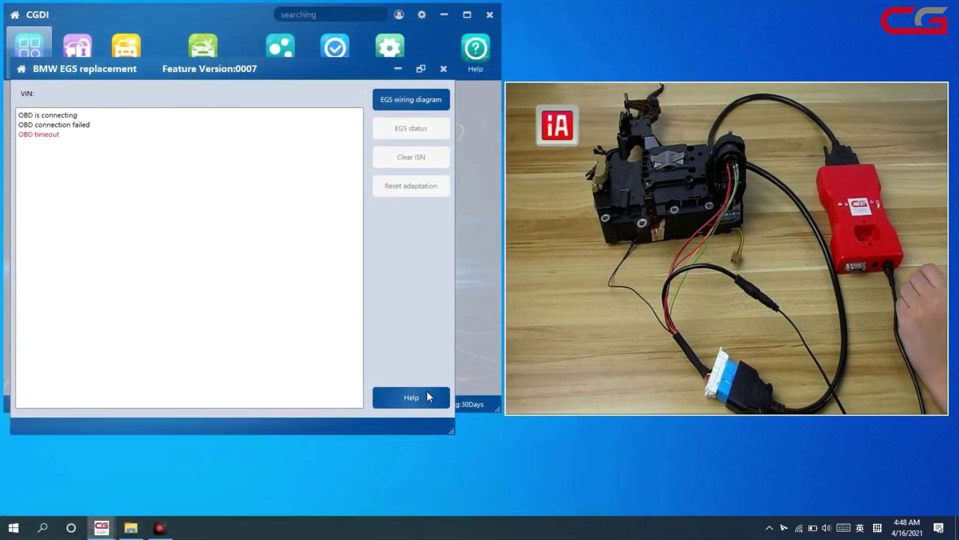
left_click(448, 68)
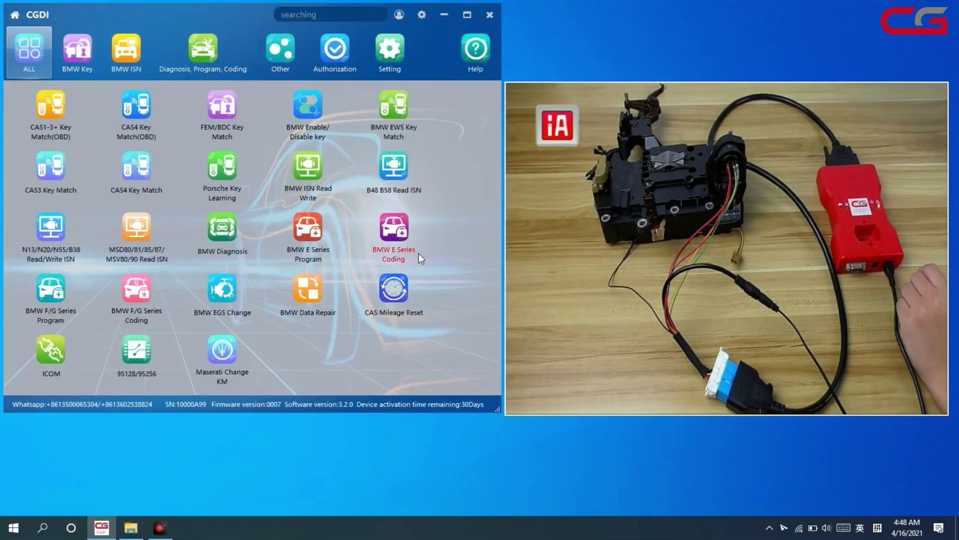
left_click(220, 293)
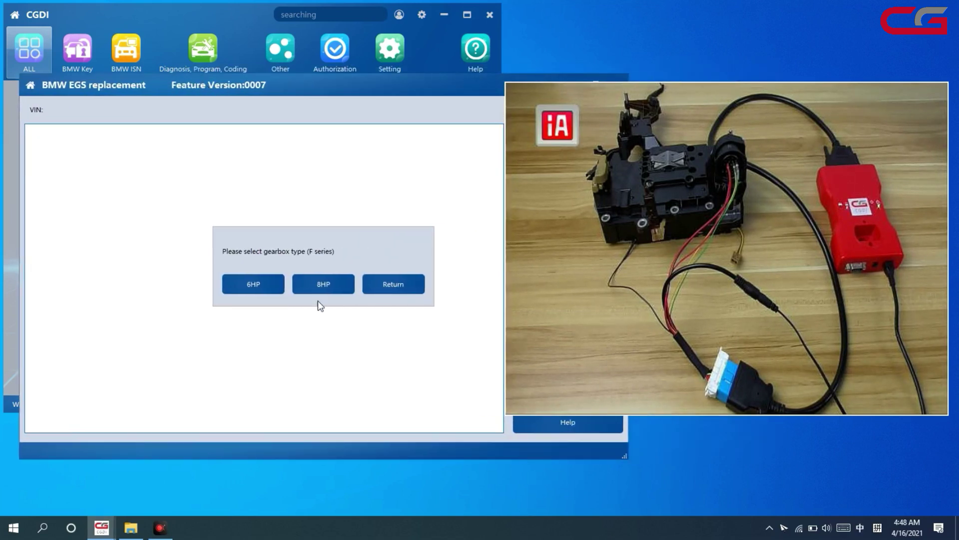
left_click(322, 283)
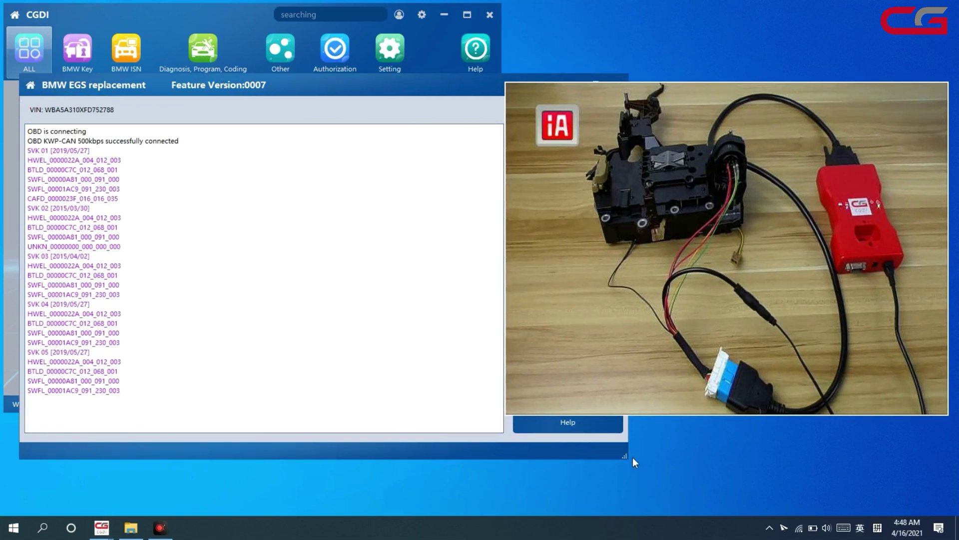
Step: Resize the EGS window and highlight the SVK 01–05 software version lines in the log
left_click_drag(633, 458, 448, 435)
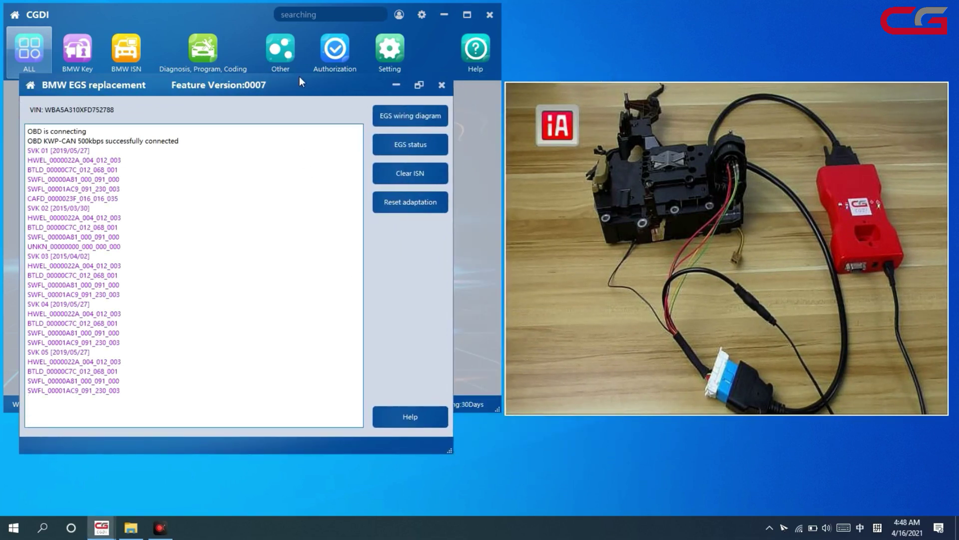
left_click_drag(292, 85, 277, 22)
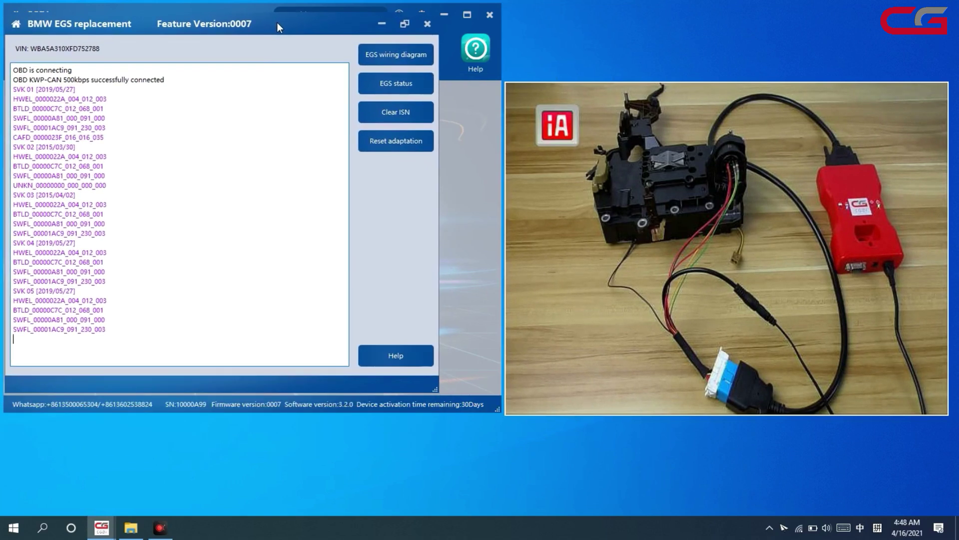
left_click_drag(437, 392, 468, 413)
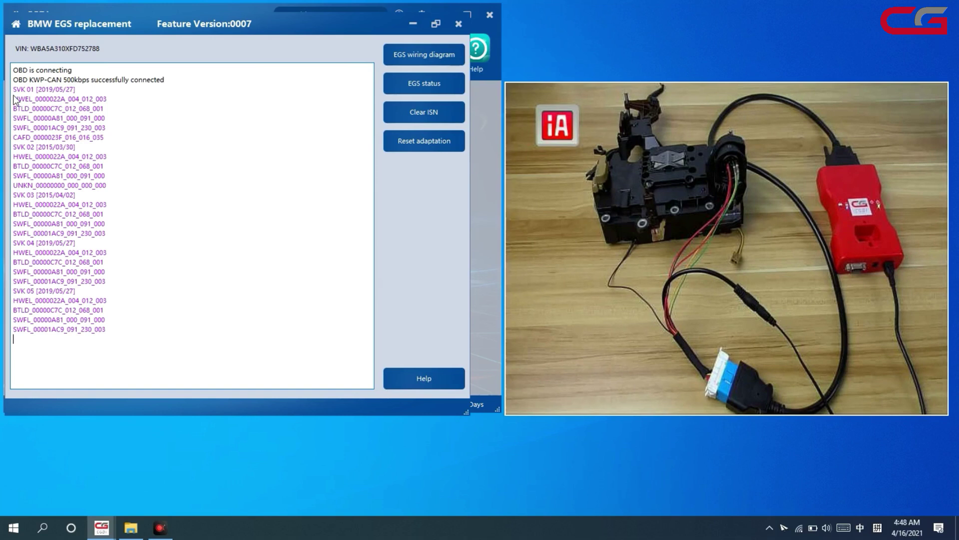
mouse_move(14, 95)
left_mouse_down()
mouse_move(89, 174)
mouse_move(145, 307)
left_mouse_up()
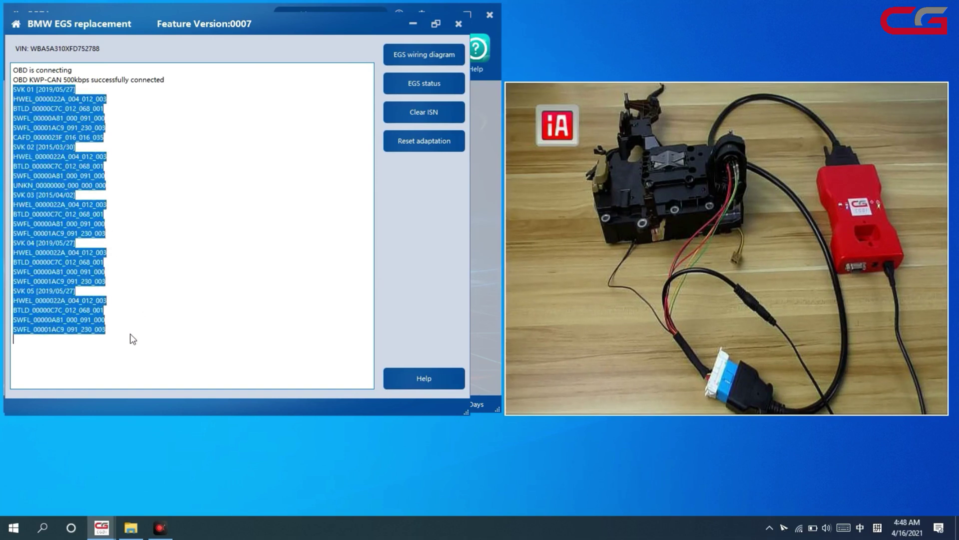
left_click(114, 330)
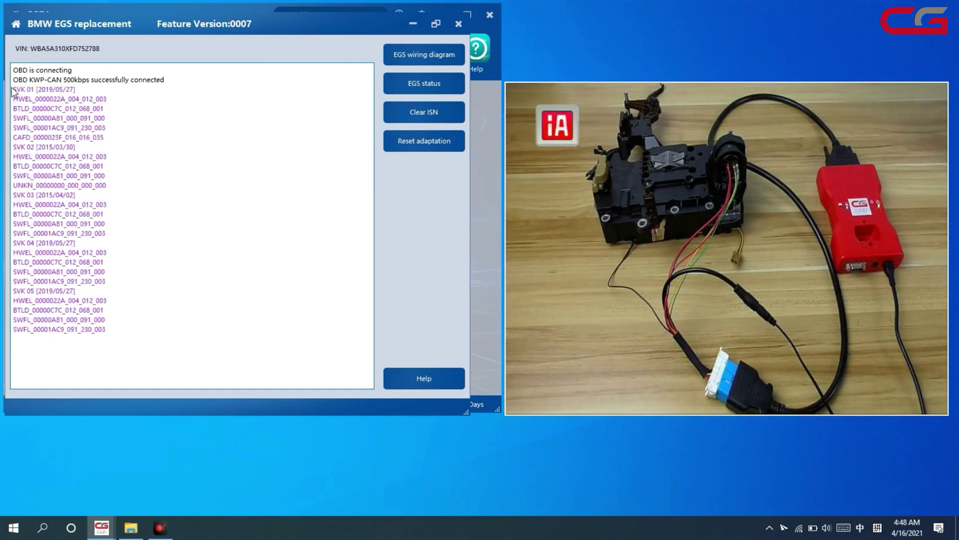
left_click_drag(28, 110, 155, 327)
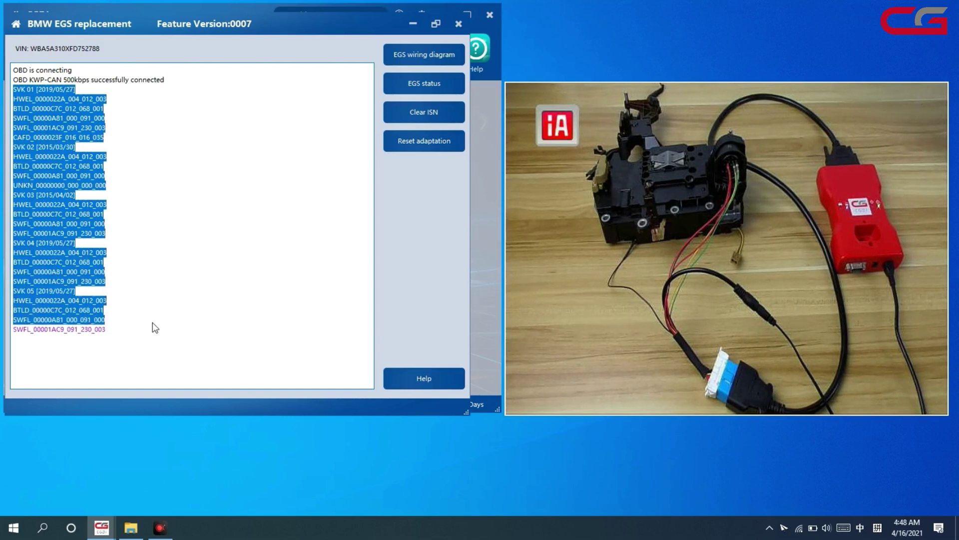
left_click(170, 270)
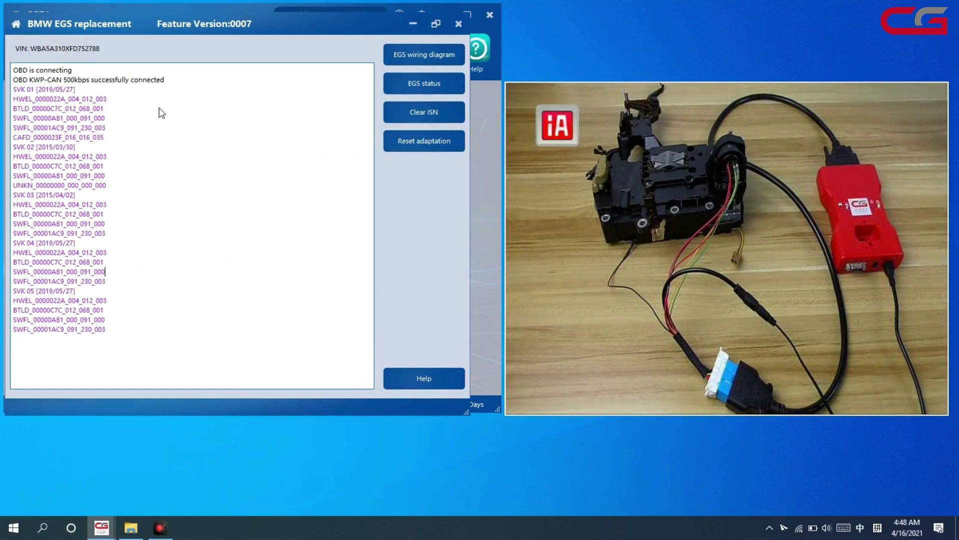
Step: Query the EGS status and acknowledge the 'EGS ISN is not cleared' message
left_click(431, 86)
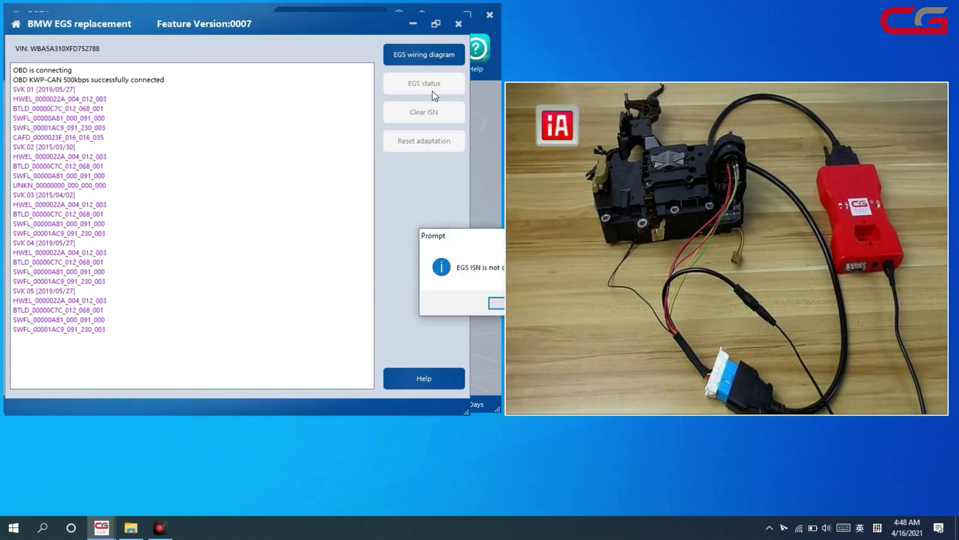
mouse_move(444, 226)
left_mouse_down()
mouse_move(92, 227)
mouse_move(139, 220)
left_mouse_up()
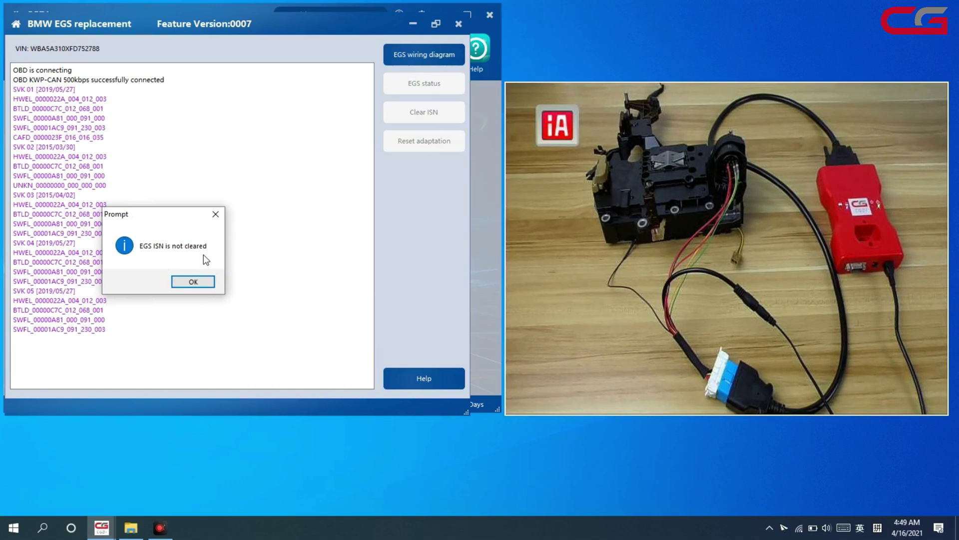
left_click(193, 282)
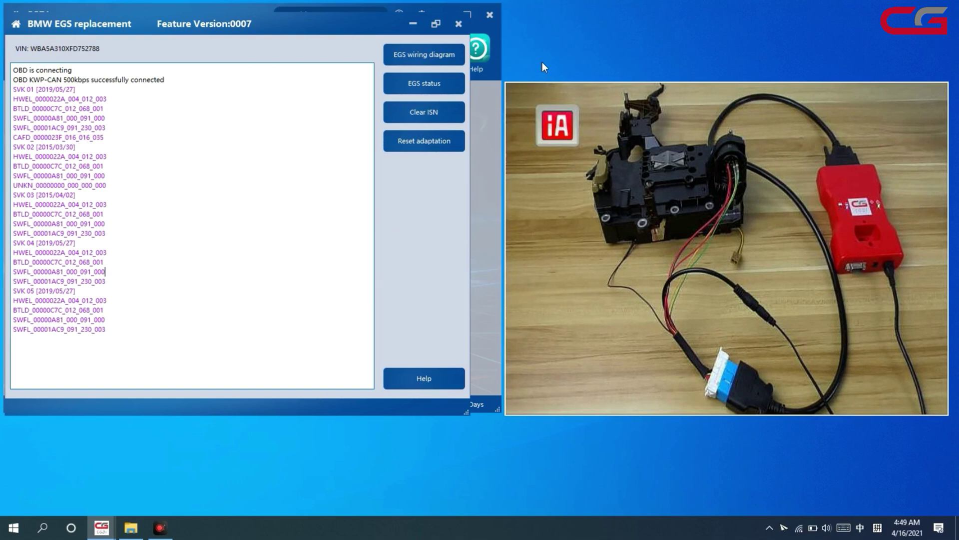
Step: Start Clear ISN, accept the programming warning, and agree to back up the module data
left_click(428, 111)
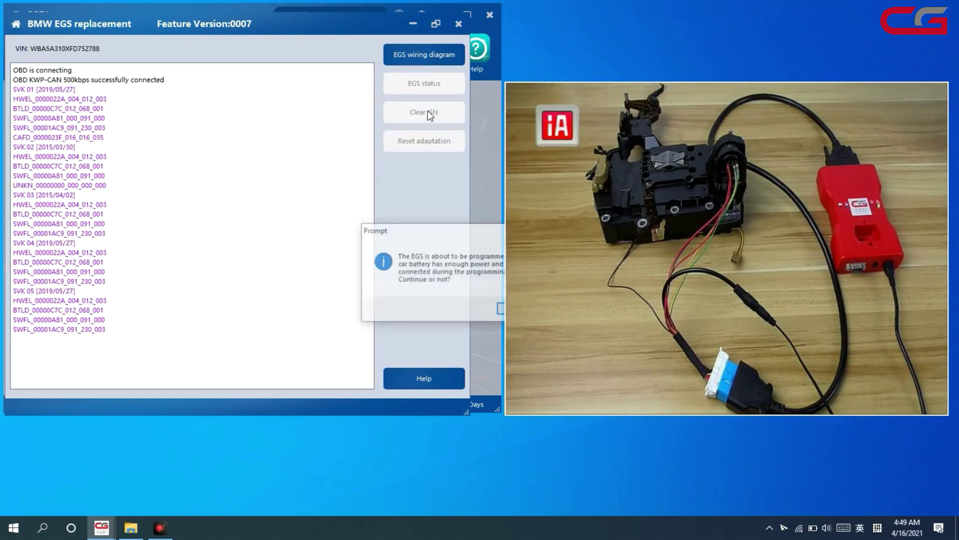
left_click_drag(439, 217, 204, 194)
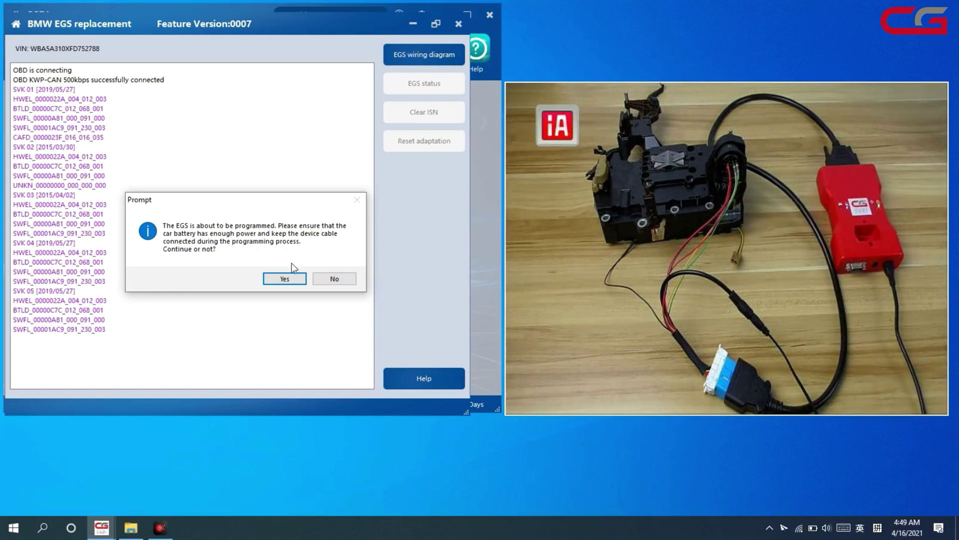
left_click(287, 278)
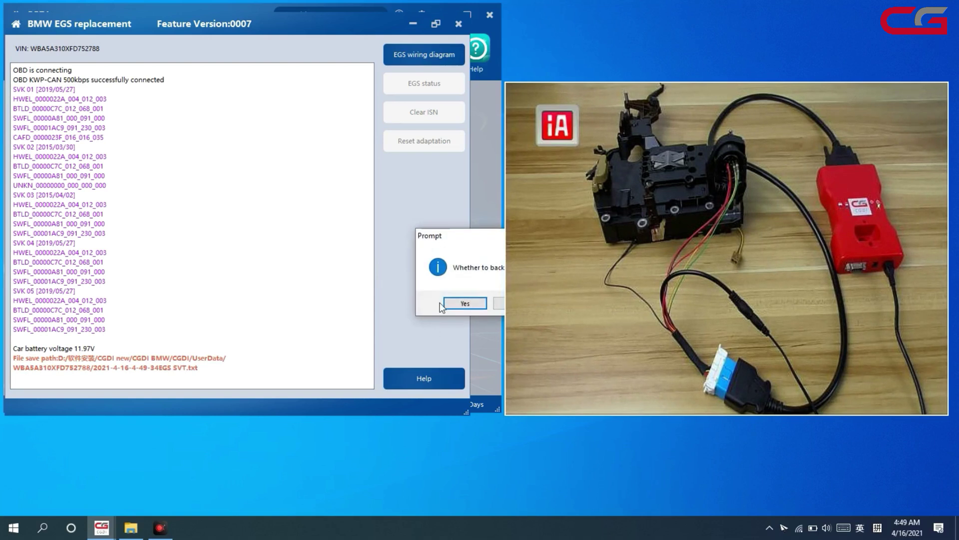
left_click_drag(441, 241, 207, 226)
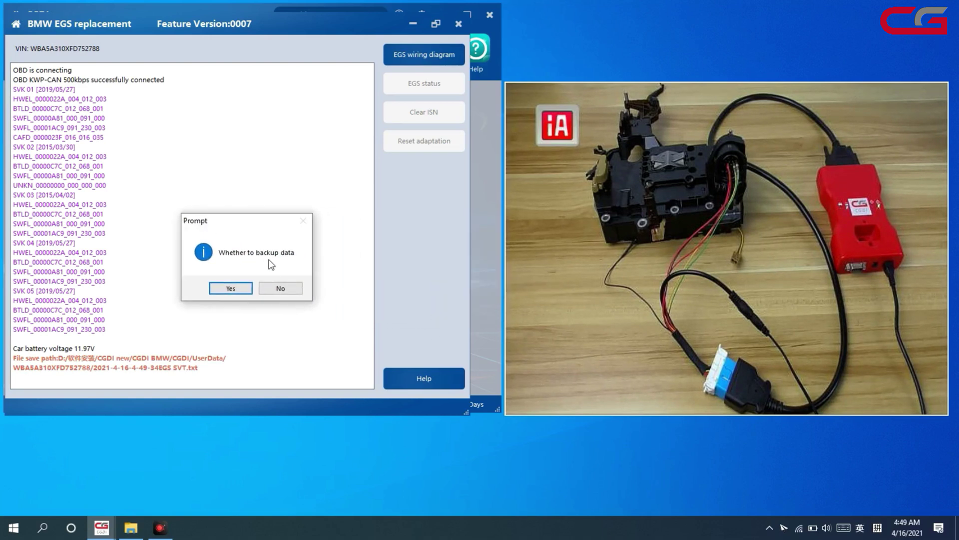
left_click(229, 289)
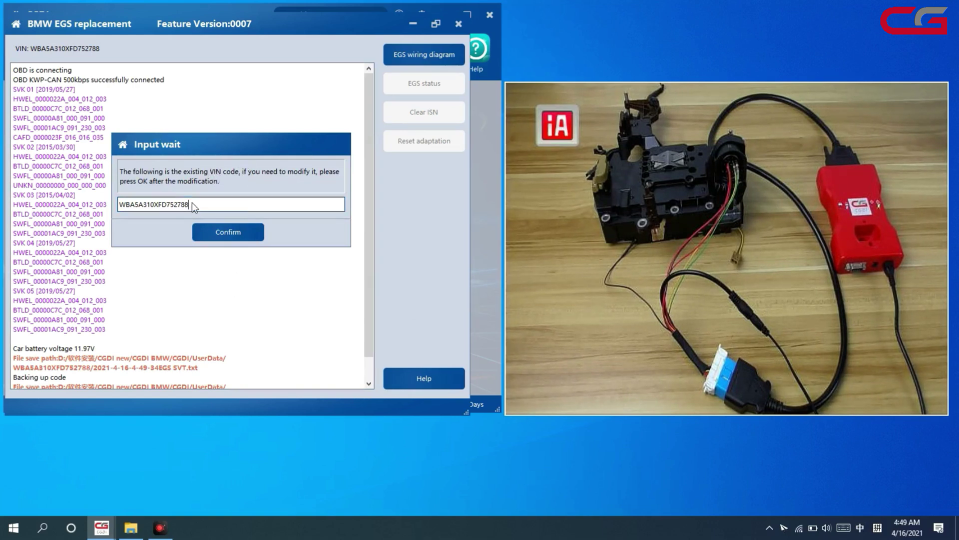
left_click_drag(188, 204, 118, 205)
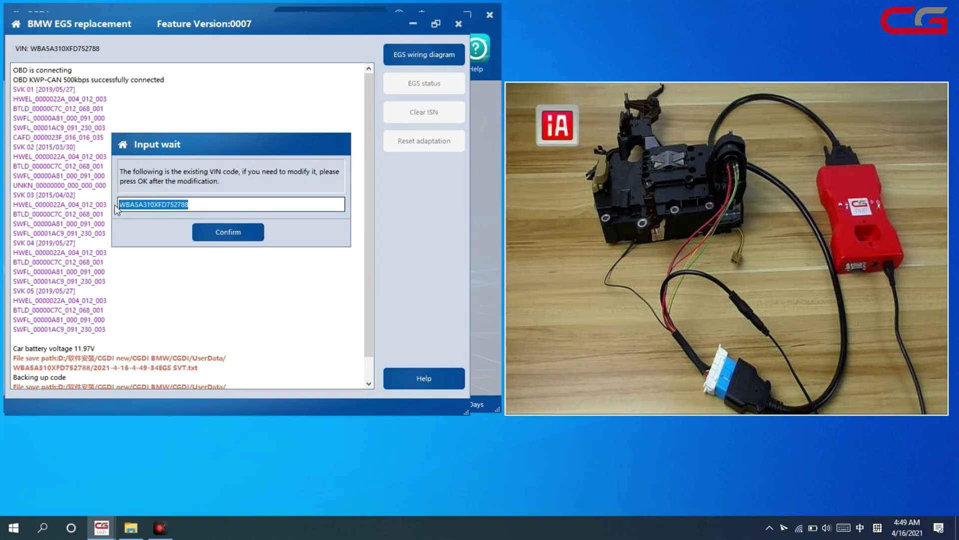
left_click(209, 203)
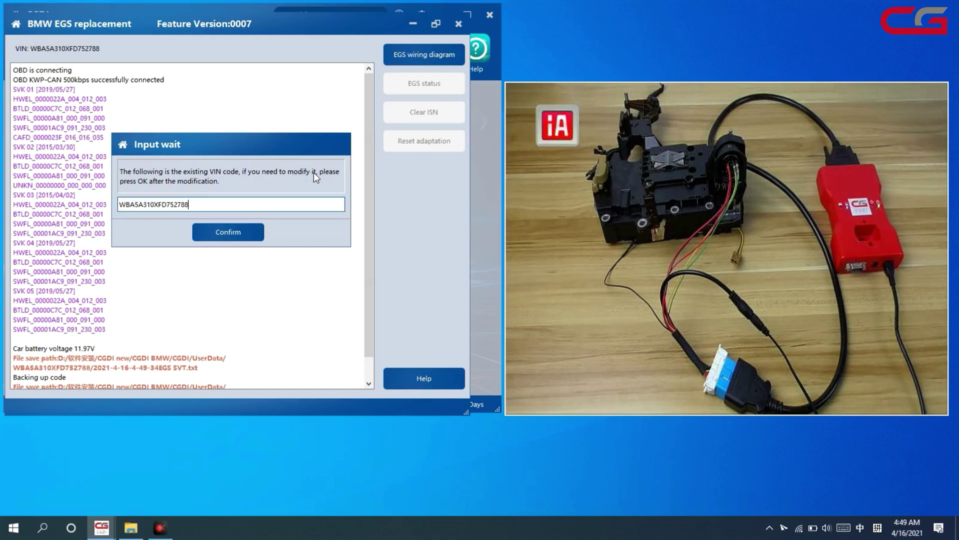
left_click_drag(199, 206, 120, 205)
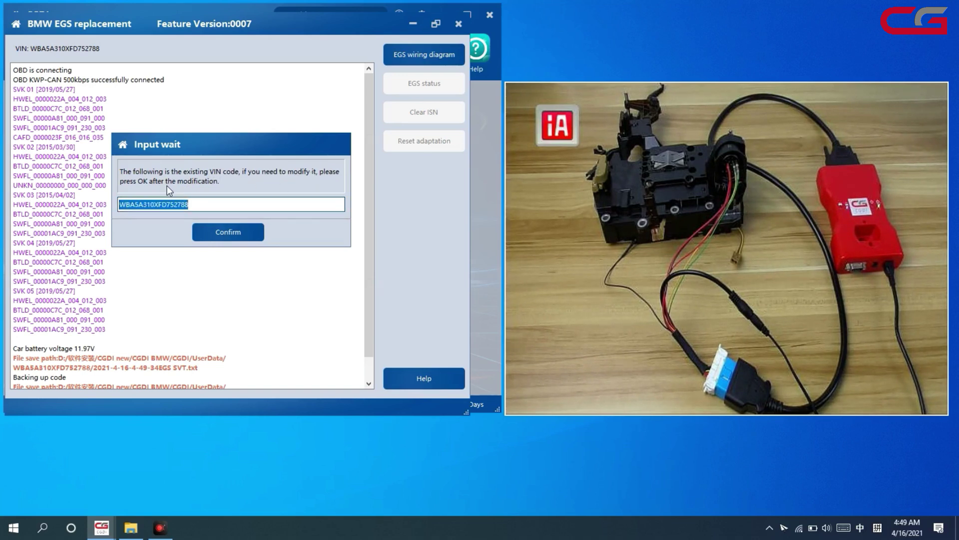
left_click(201, 206)
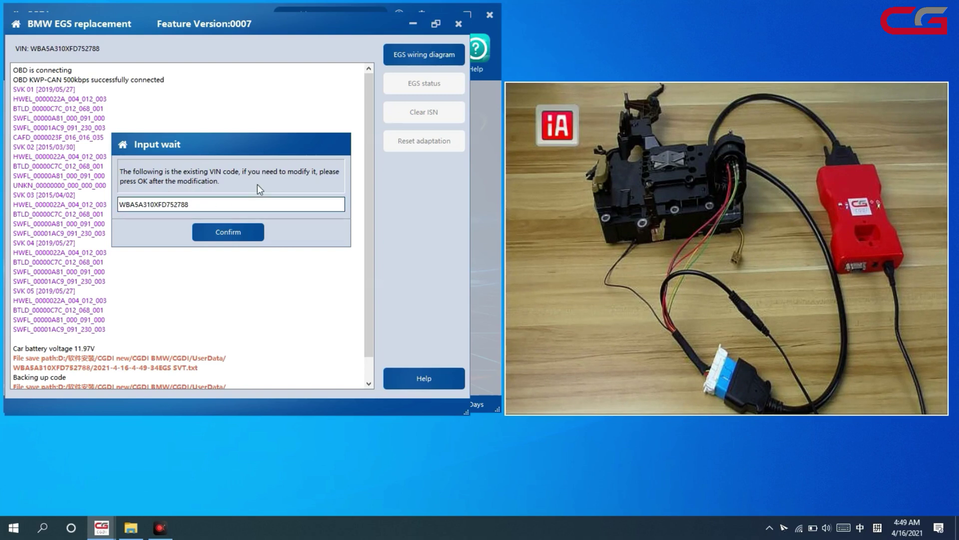
left_click(235, 233)
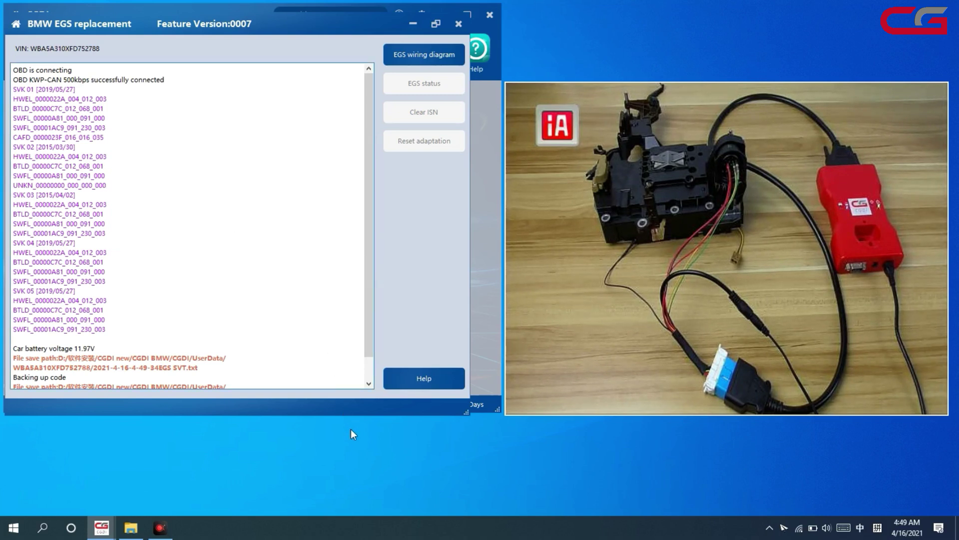
left_click_drag(364, 330, 369, 371)
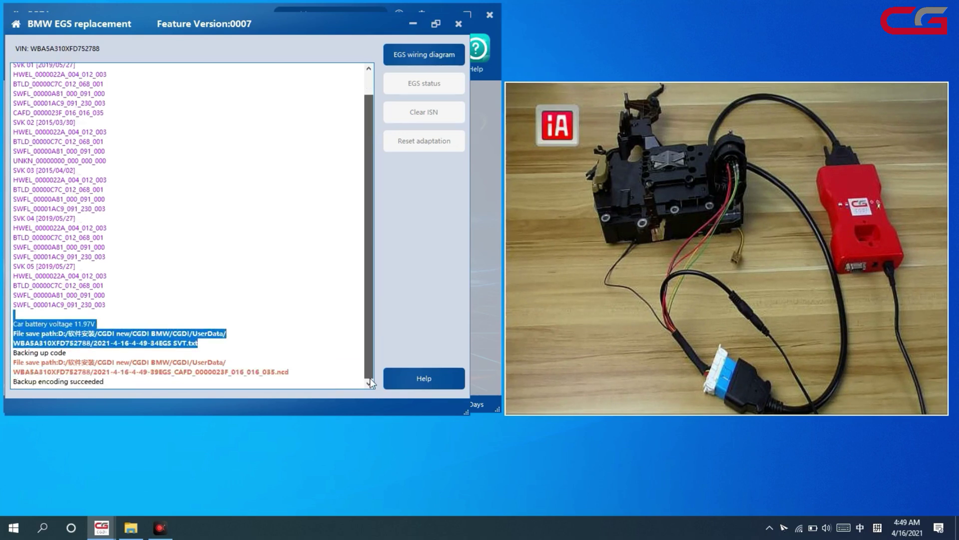
left_click(310, 343)
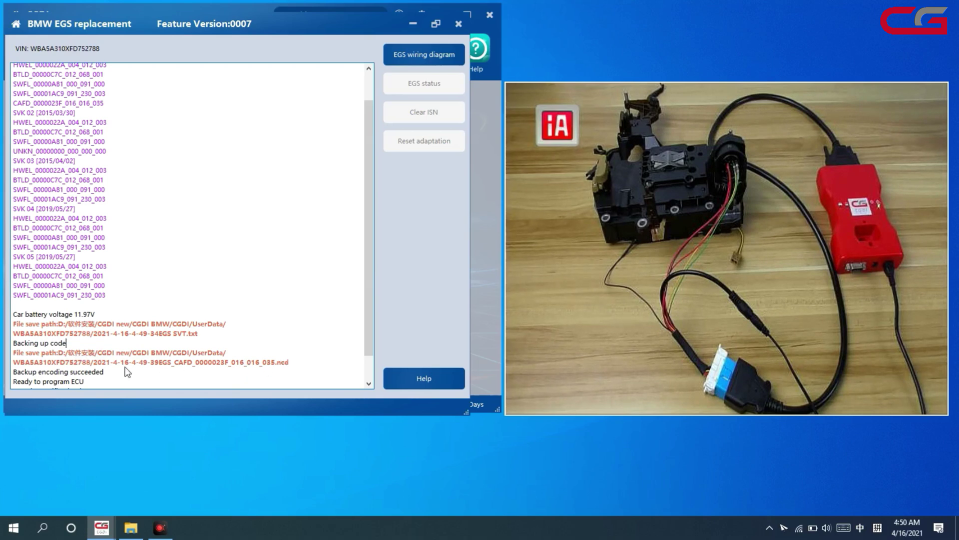
mouse_move(131, 528)
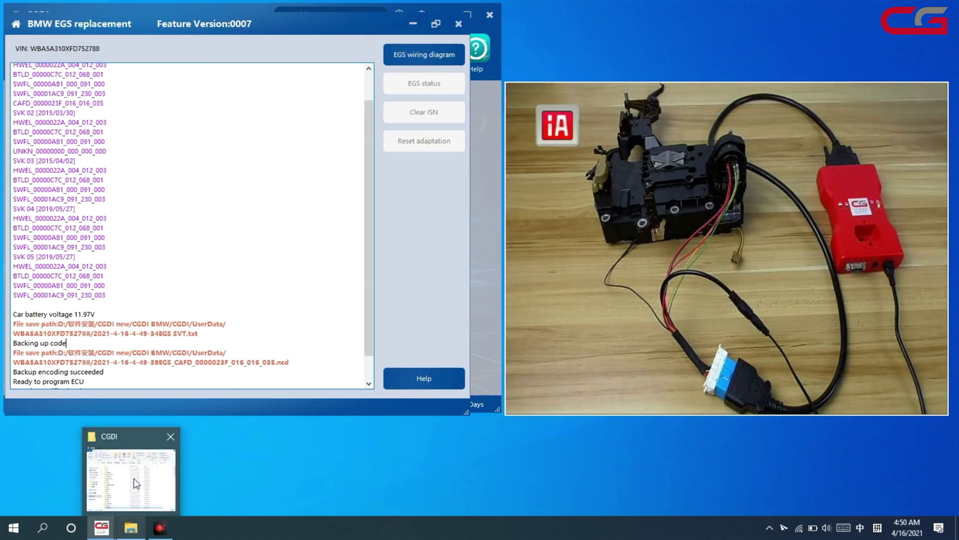
Step: Bring up the CGDI folder window and open its UserData folder
left_click(133, 475)
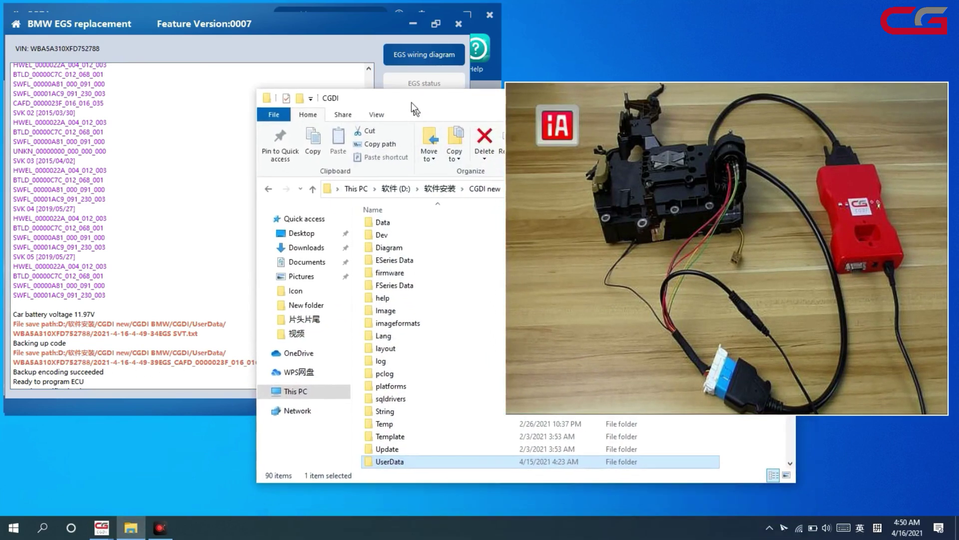
left_click_drag(429, 152, 393, 55)
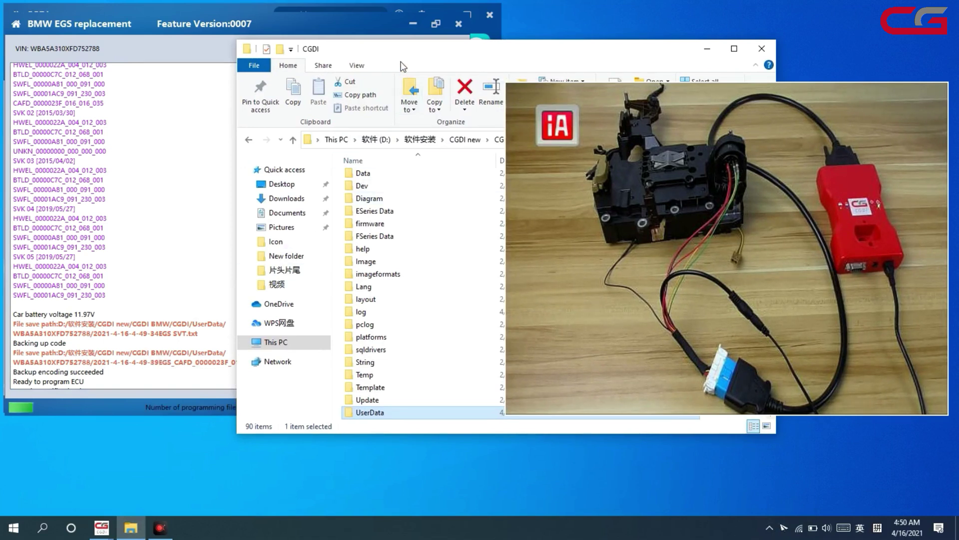
left_click_drag(399, 65, 240, 60)
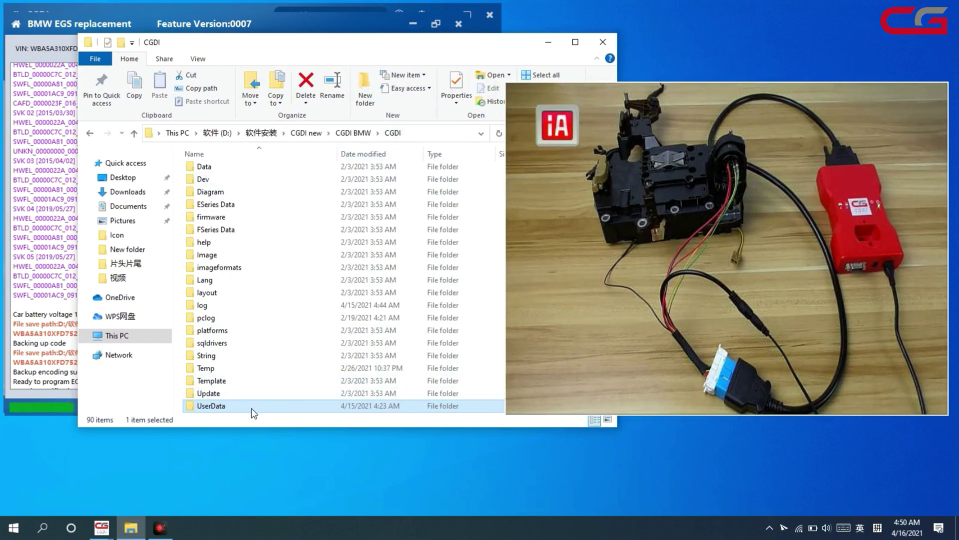
scroll(268, 372, "down", 1)
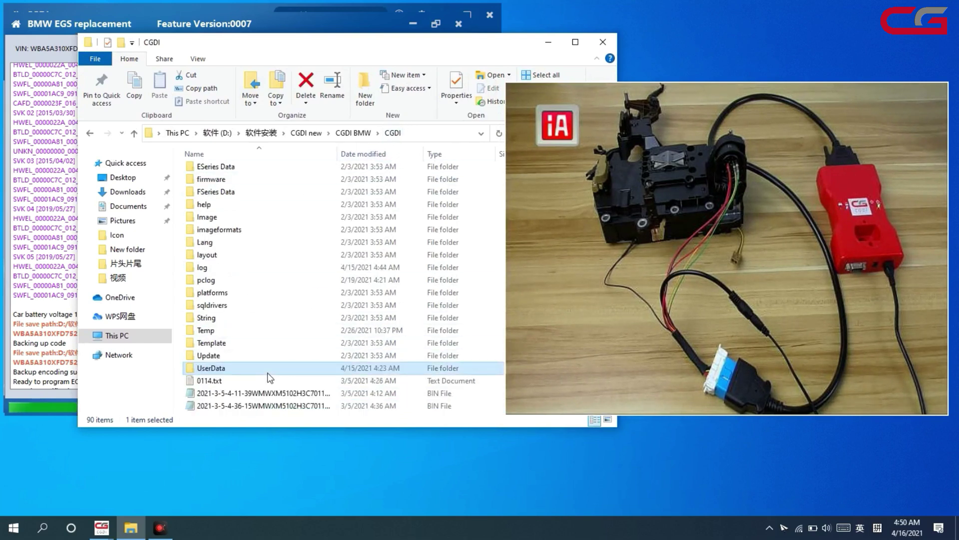
double_click(254, 371)
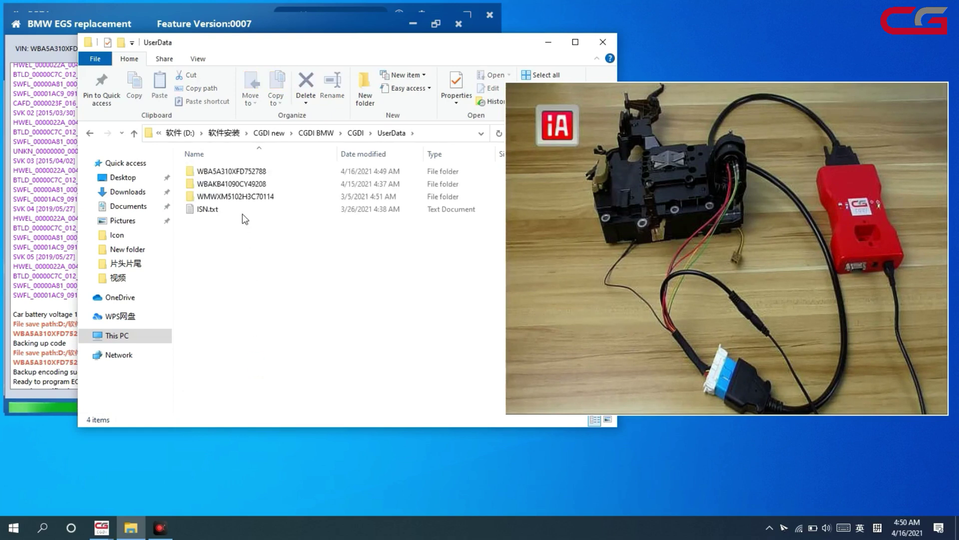
left_click_drag(294, 54, 285, 113)
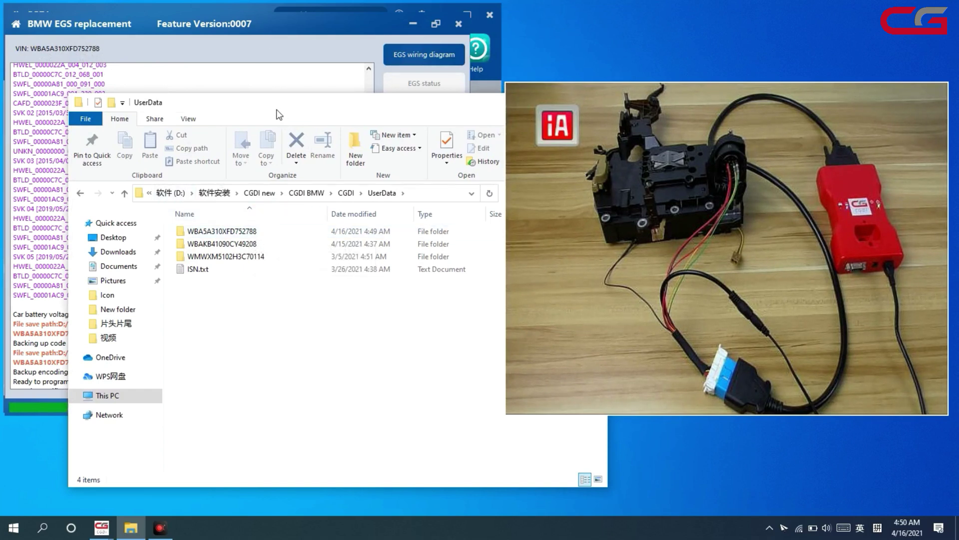
left_click_drag(279, 114, 225, 65)
Step: Open the VIN backup folder and read the SVT.txt SVK 01–05 listing in Notepad
double_click(192, 182)
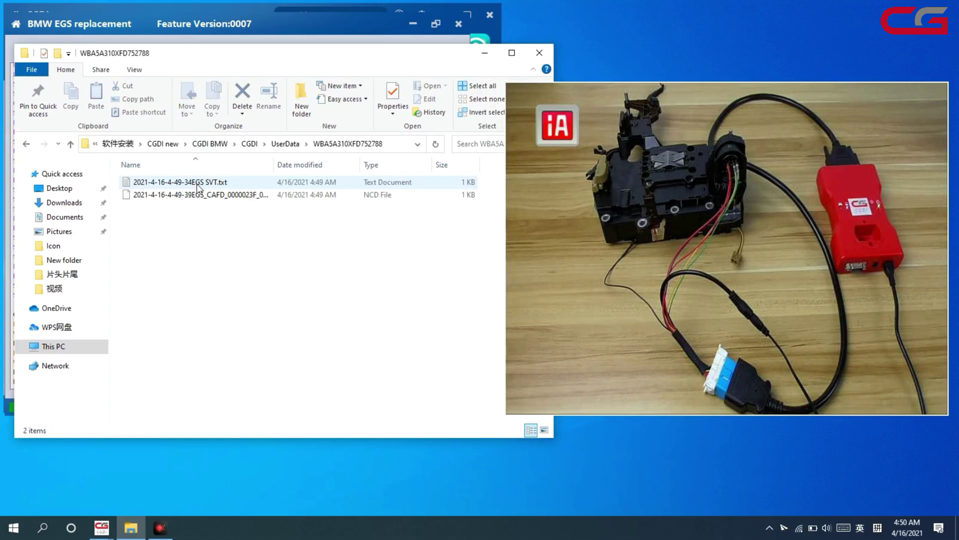
left_click_drag(278, 59, 250, 58)
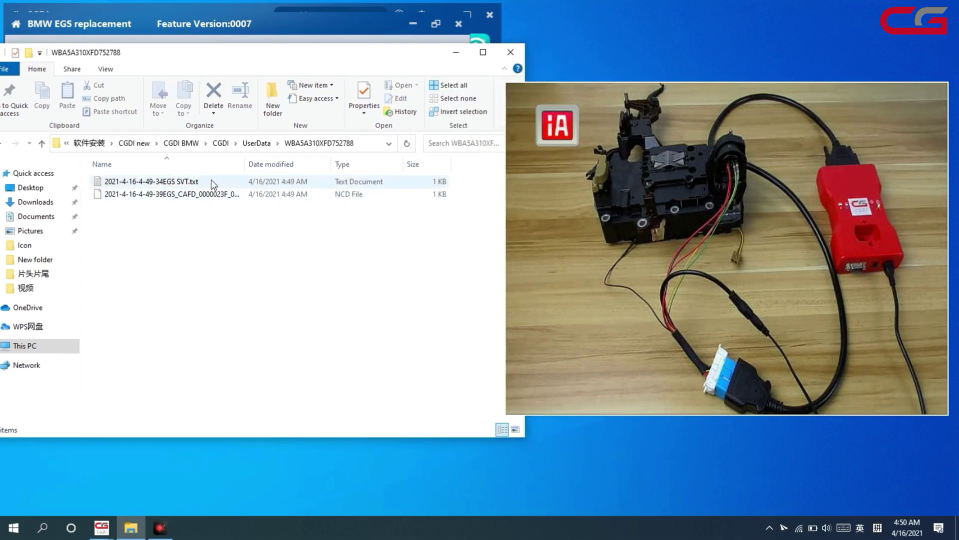
double_click(194, 182)
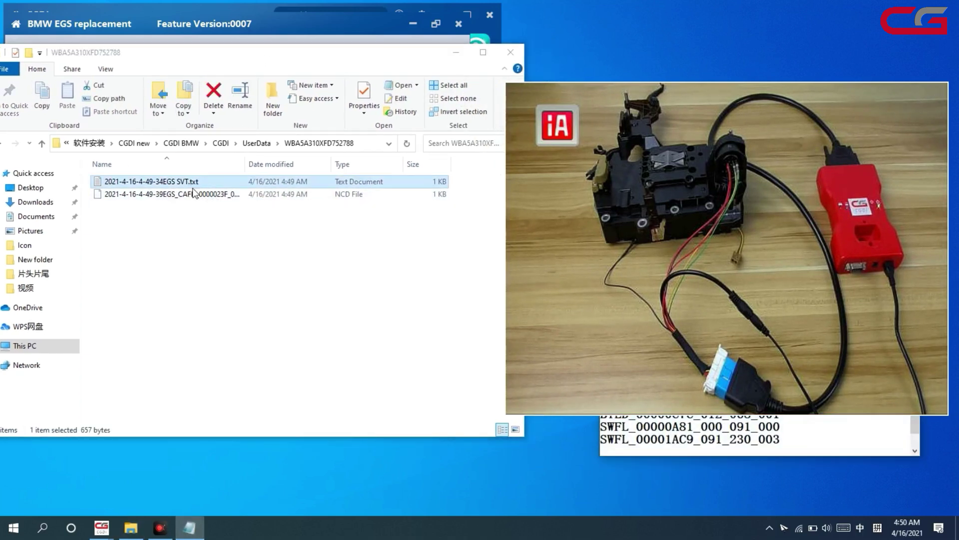
left_click_drag(654, 112, 645, 78)
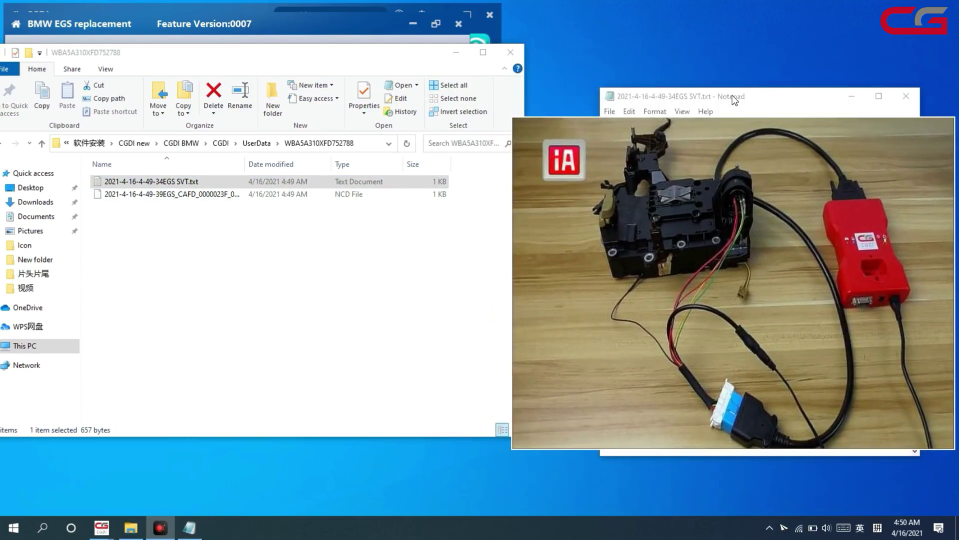
left_click_drag(735, 100, 305, 70)
left_click_drag(683, 203, 679, 165)
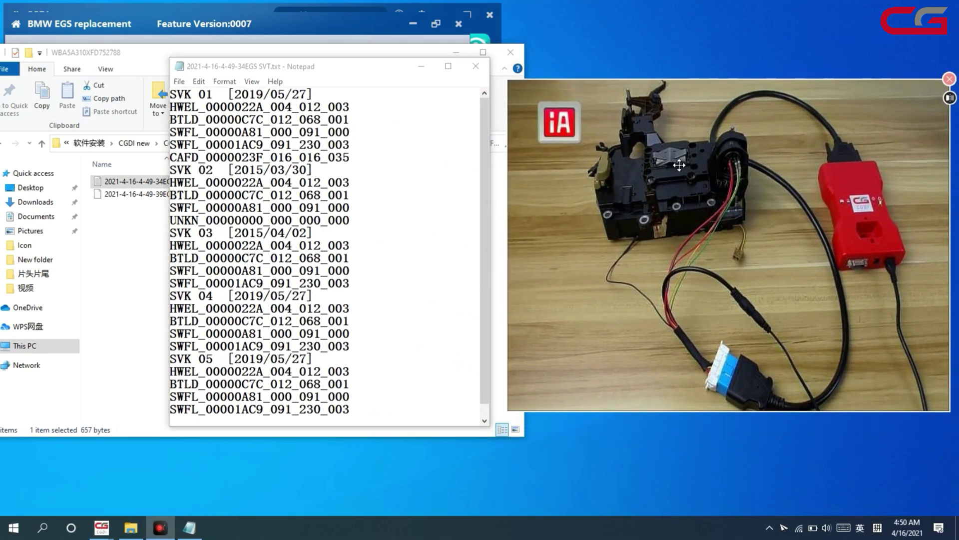
left_click(385, 174)
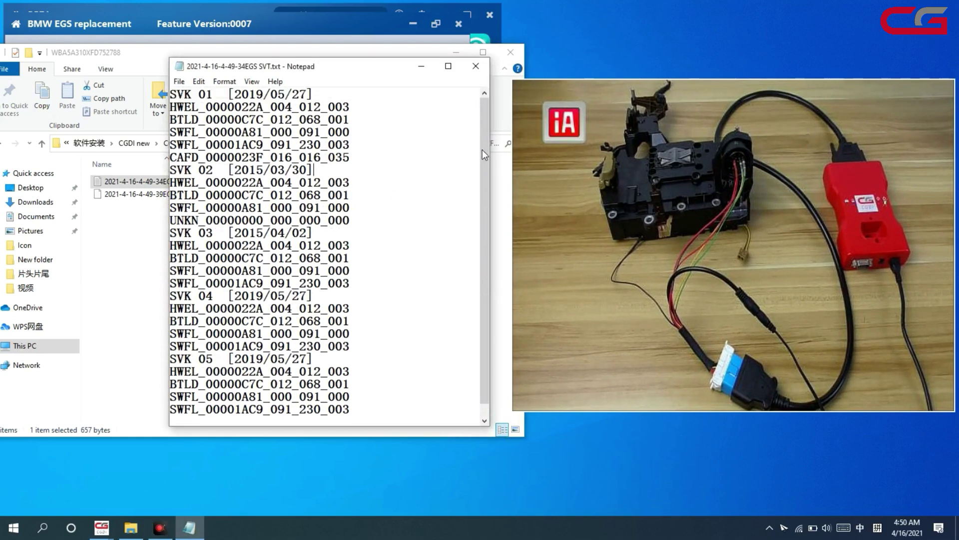
left_click_drag(482, 149, 482, 136)
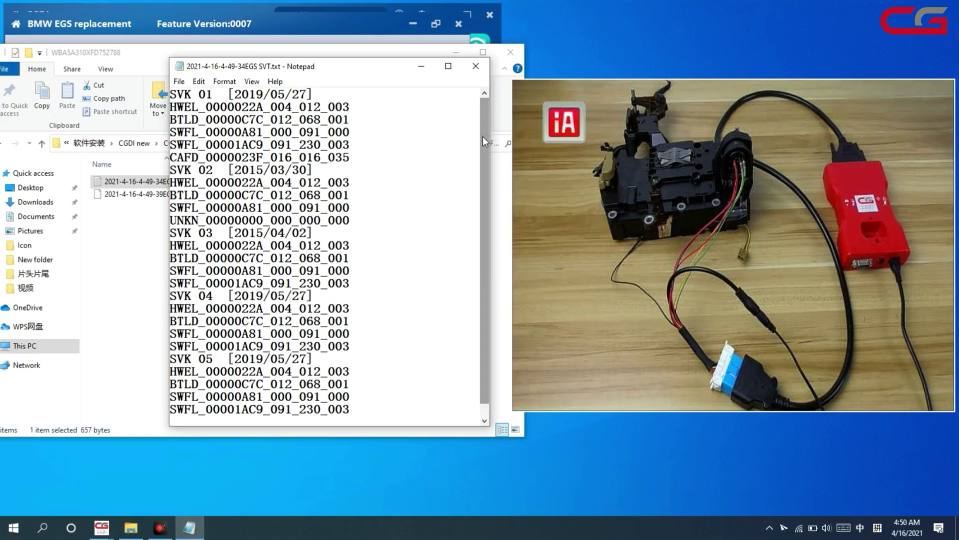
scroll(420, 178, "down", 1)
scroll(409, 192, "up", 1)
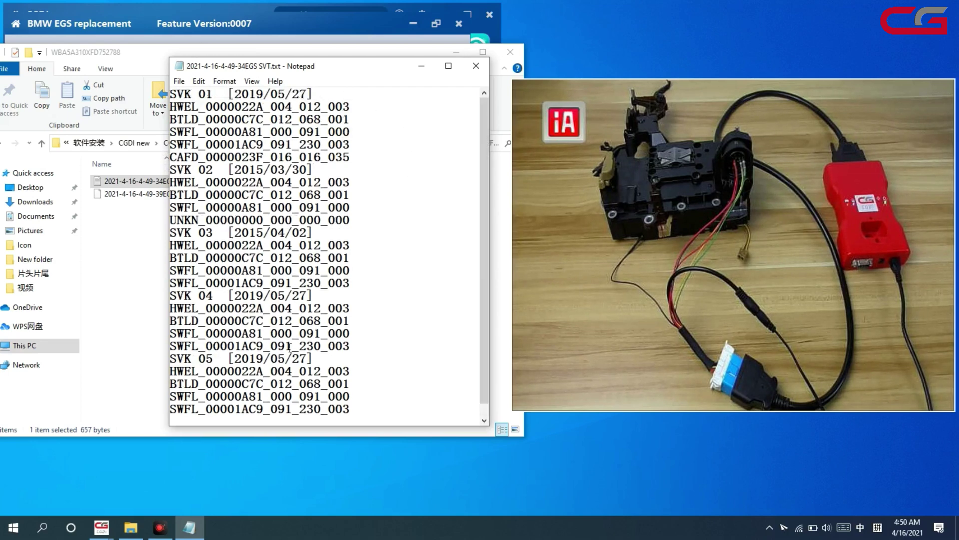
Step: Close Notepad, widen the Name column and select the CAFD backup file
left_click(474, 65)
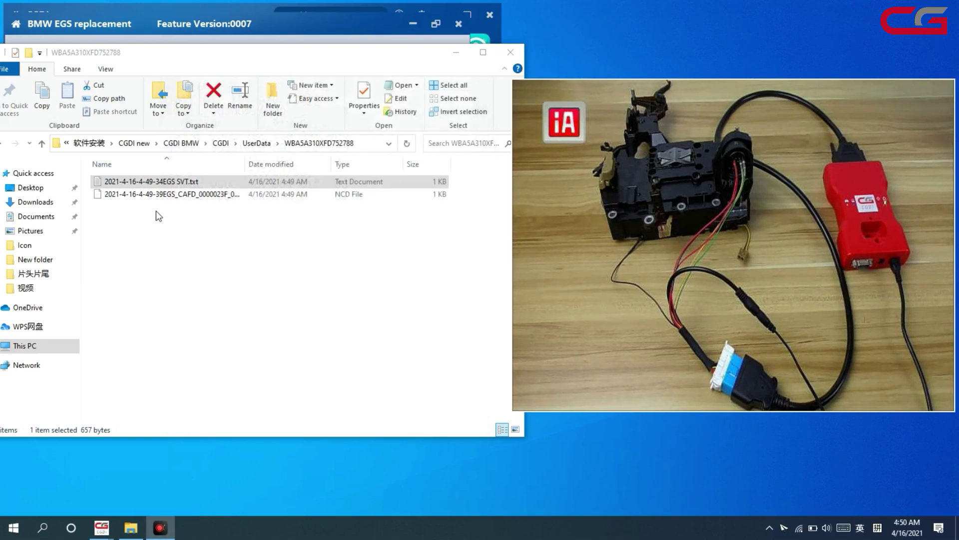
left_click_drag(251, 162, 344, 162)
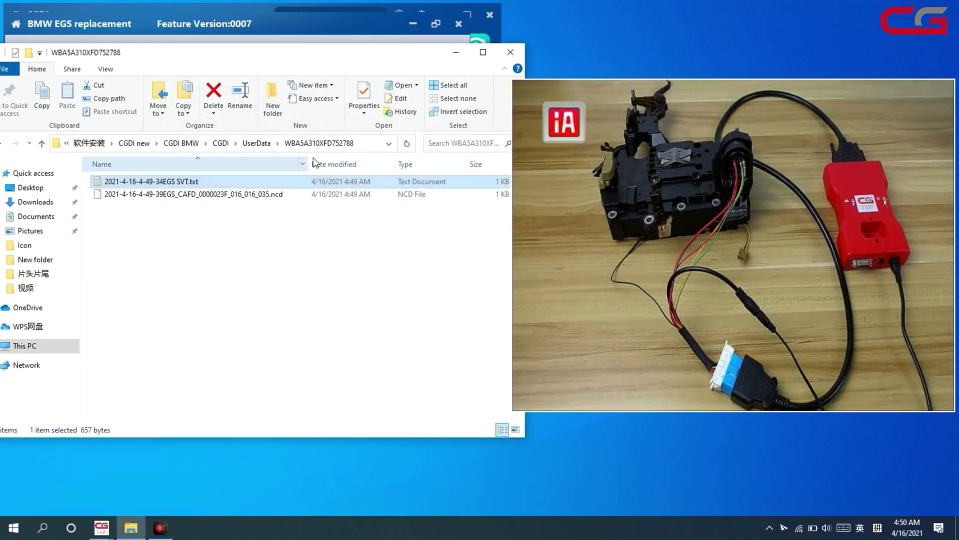
left_click(199, 199)
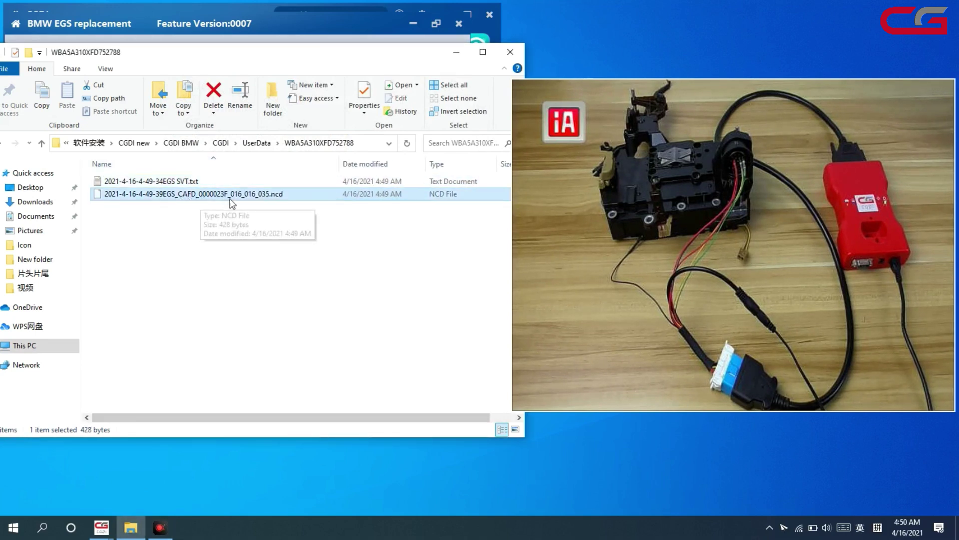
Step: Return to the EGS tool and let programming files 1/2 and 2/2 flash to the 8HP gearbox
left_click(457, 54)
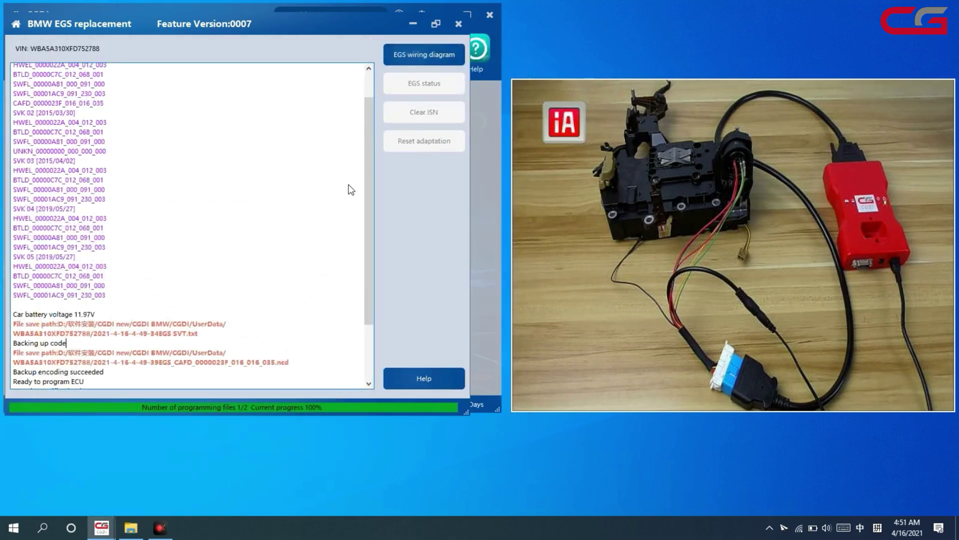
left_click_drag(366, 200, 368, 268)
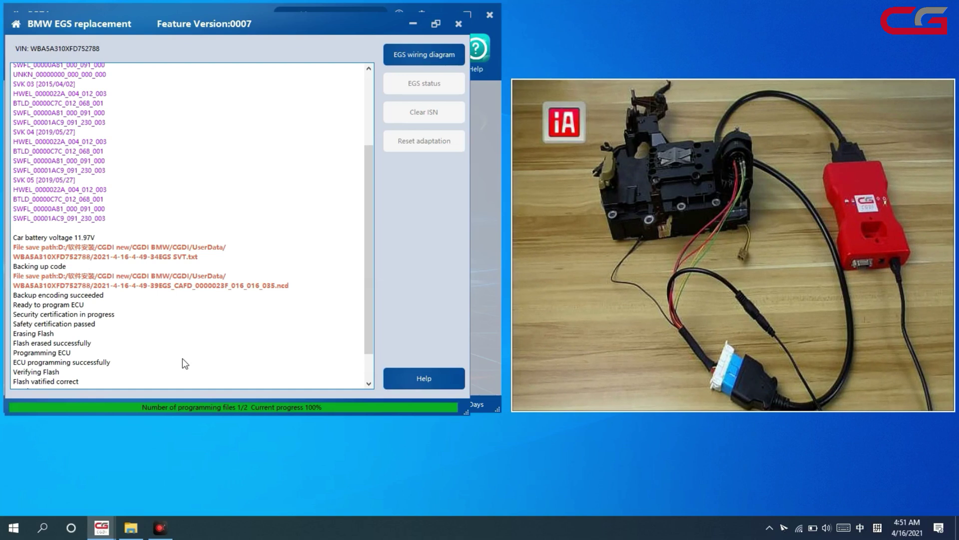
left_click_drag(368, 341, 369, 375)
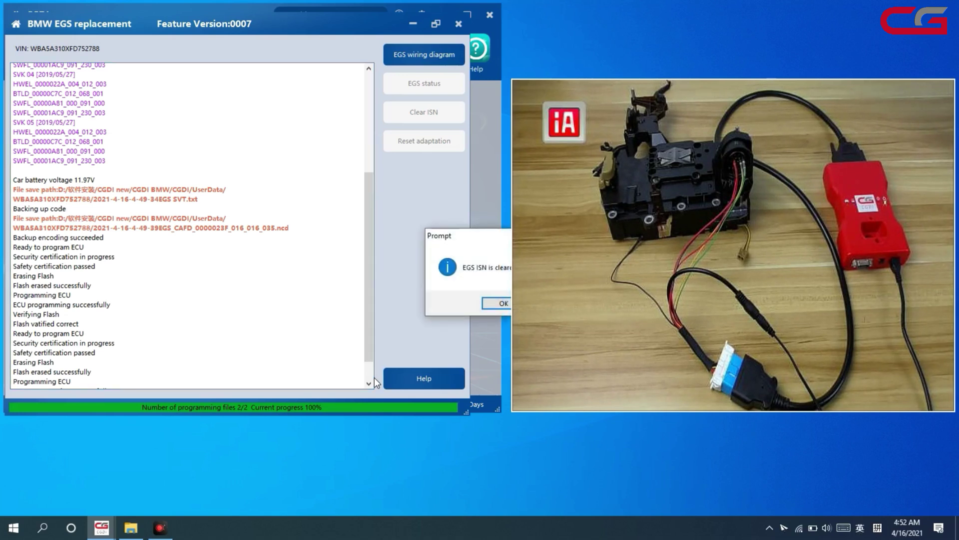
Step: Acknowledge the 'EGS ISN is cleared' notice
left_click_drag(453, 241, 258, 251)
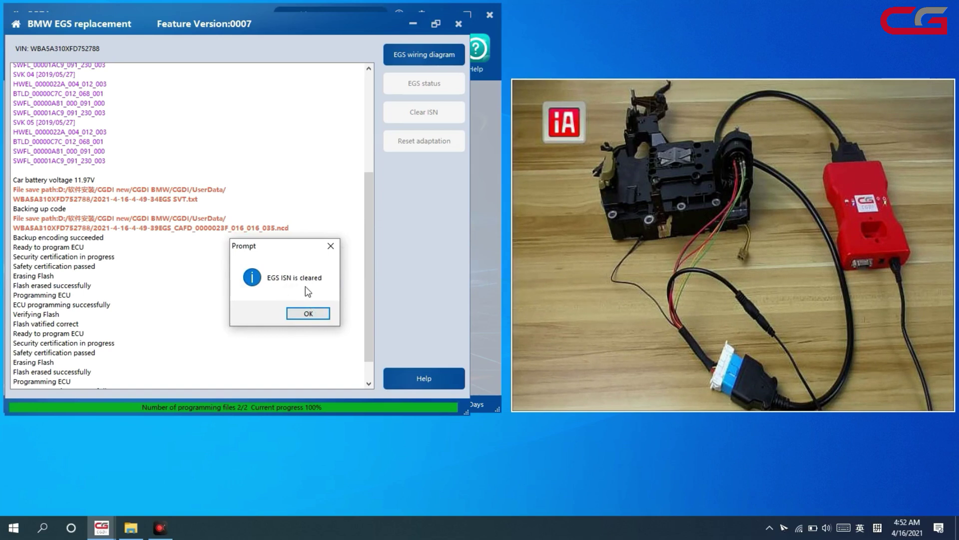
left_click(307, 315)
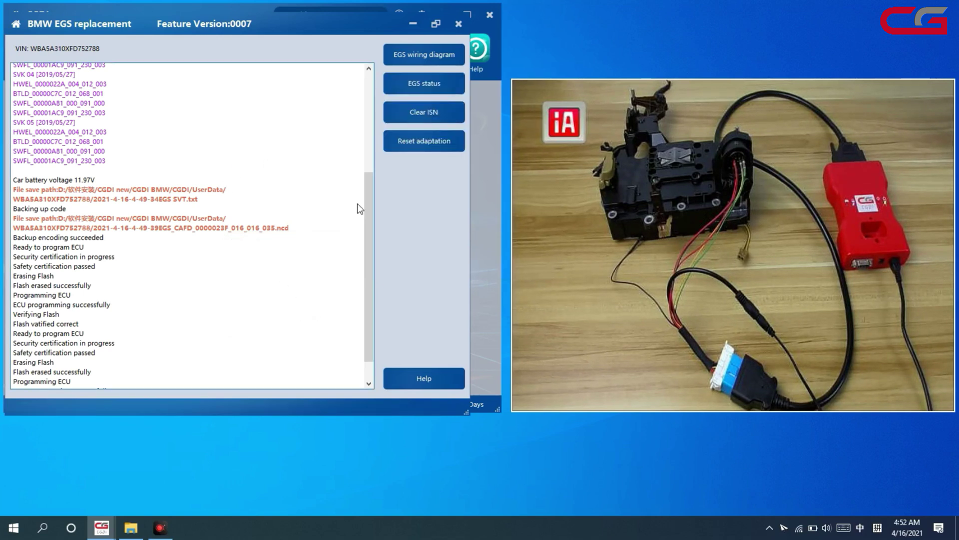
left_click_drag(367, 218, 368, 273)
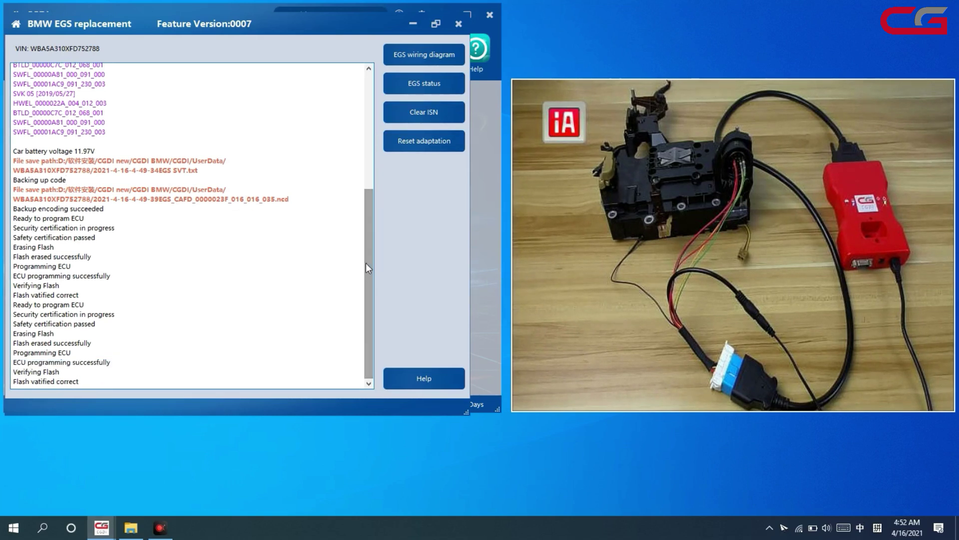
Step: Recheck the EGS status, confirm the ISN is still cleared, and close the EGS replacement window
left_click(425, 83)
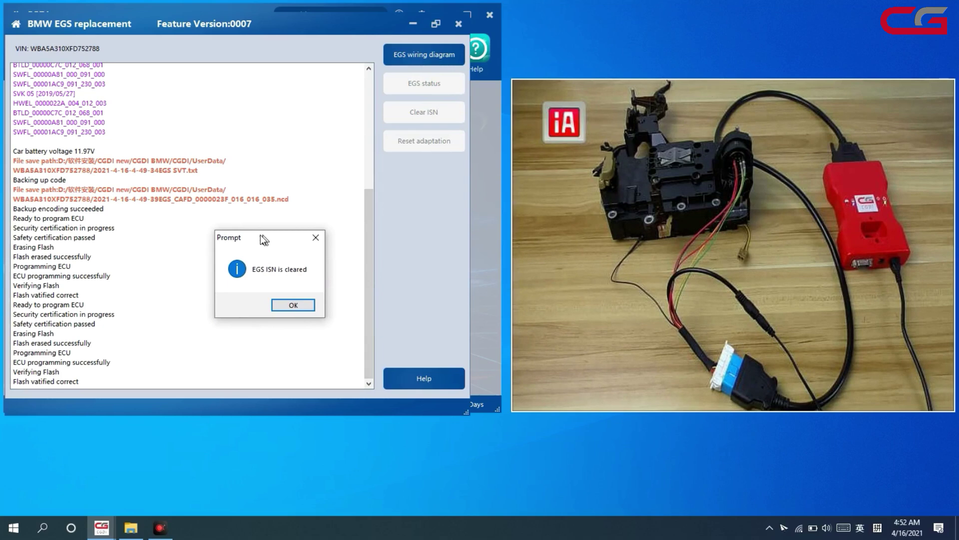
left_click_drag(261, 235, 258, 235)
left_click(296, 306)
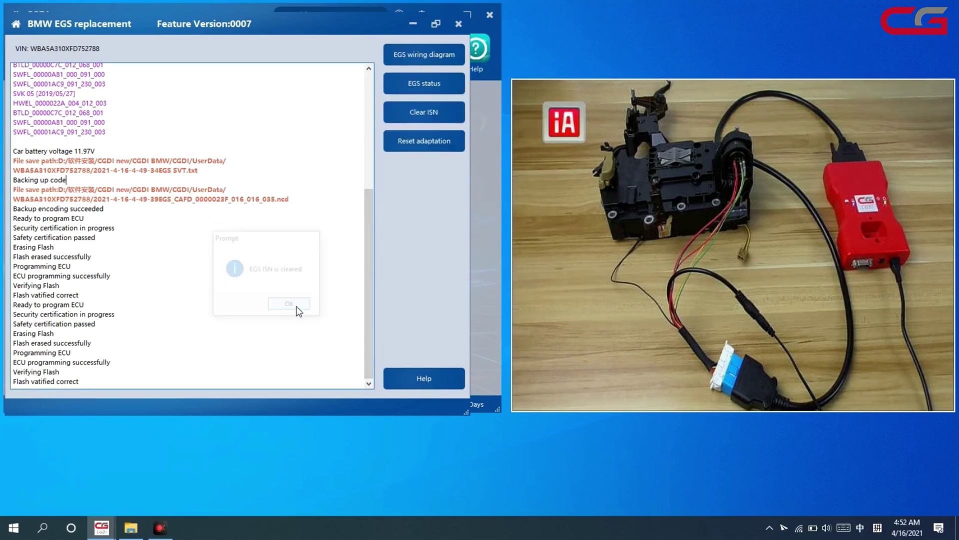
left_click(457, 24)
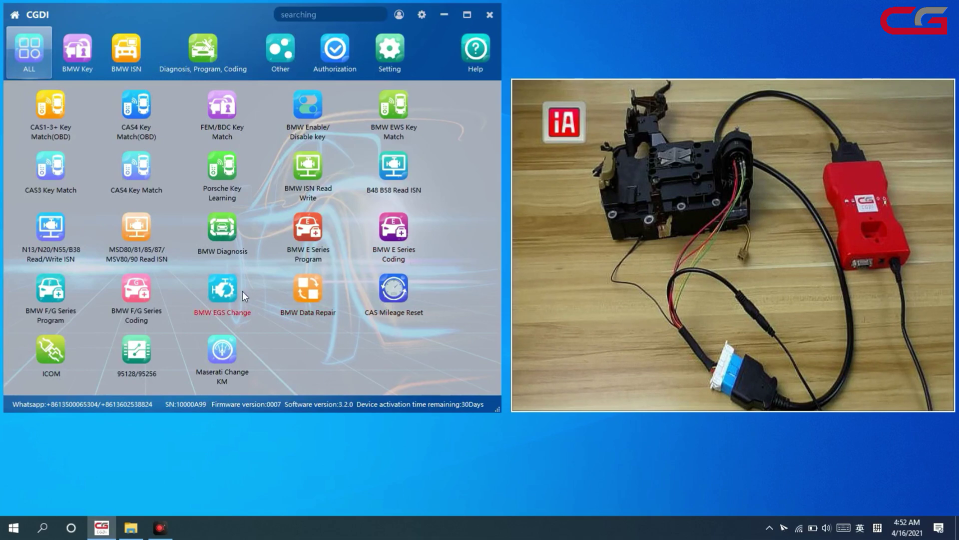
Step: Reopen BMW EGS Change with the 8HP gearbox type and reposition the window
left_click(219, 296)
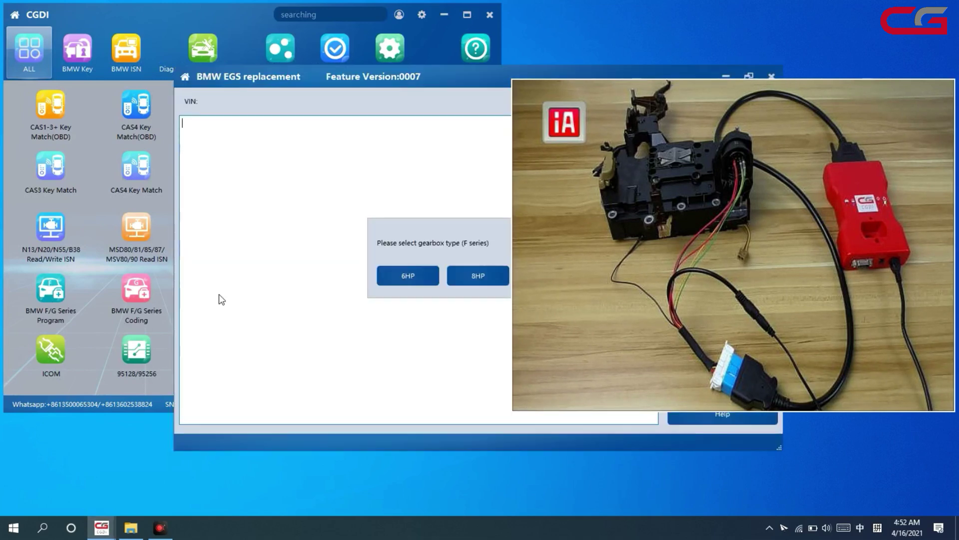
left_click(467, 277)
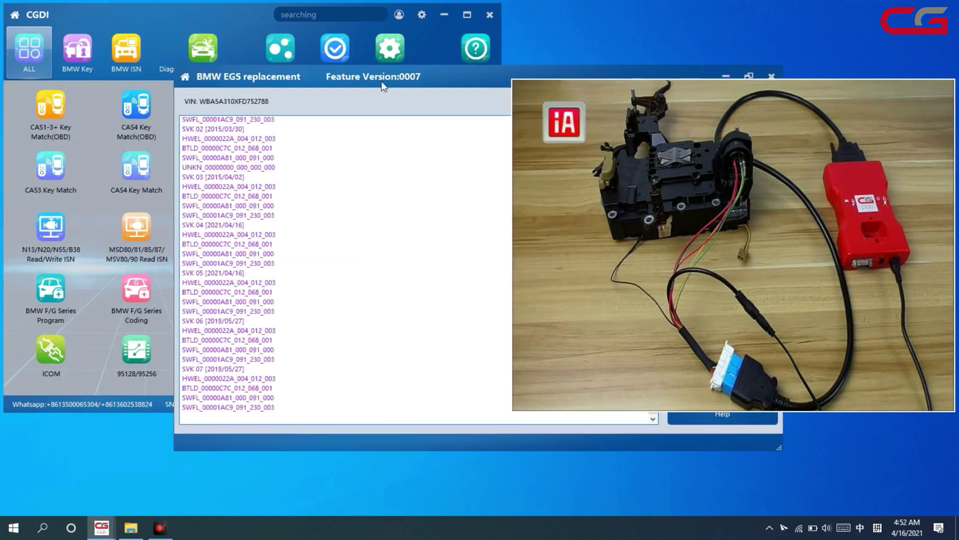
mouse_move(381, 81)
left_mouse_down()
mouse_move(241, 52)
mouse_move(189, 98)
left_mouse_up()
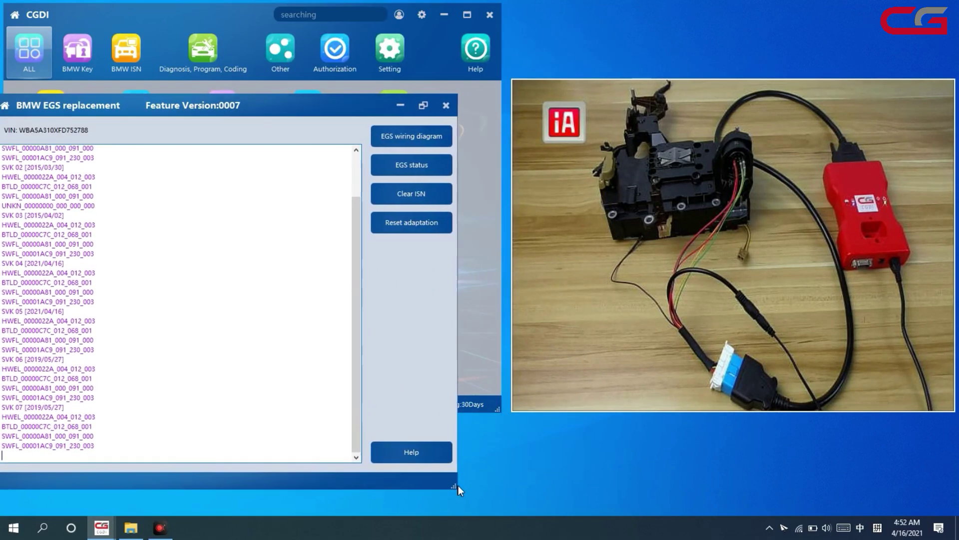
left_click_drag(599, 474, 458, 487)
left_click_drag(282, 98, 296, 29)
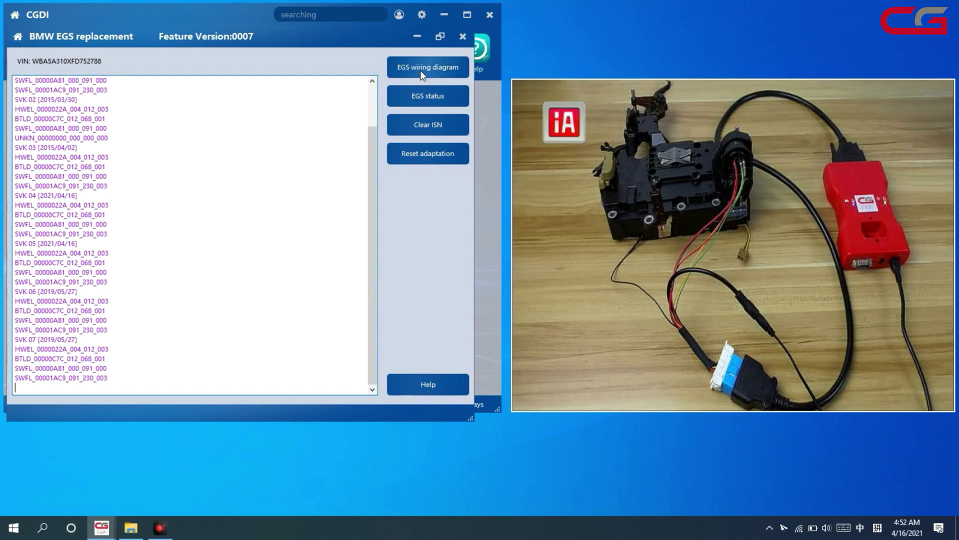
Step: Query the EGS status and acknowledge the ISN-cleared result
left_click(428, 96)
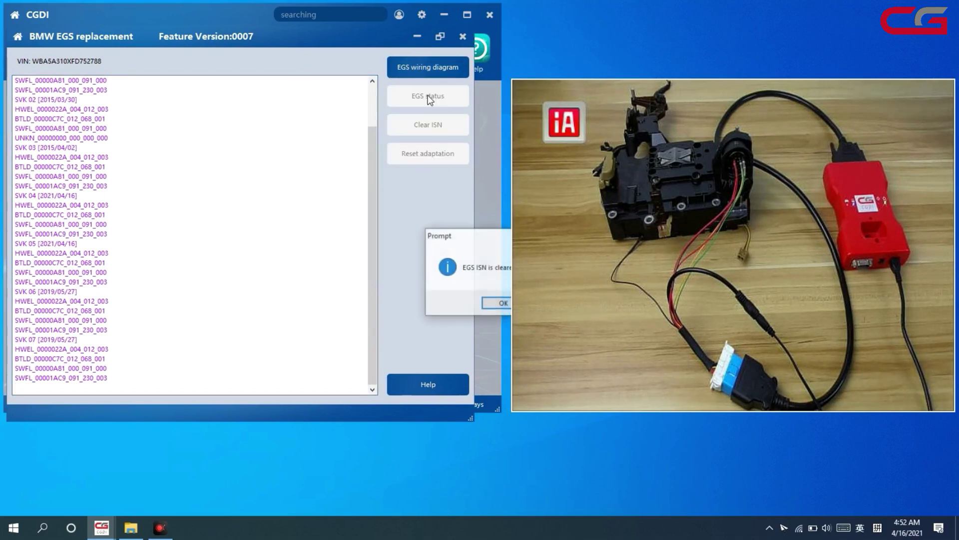
left_click_drag(474, 236, 278, 240)
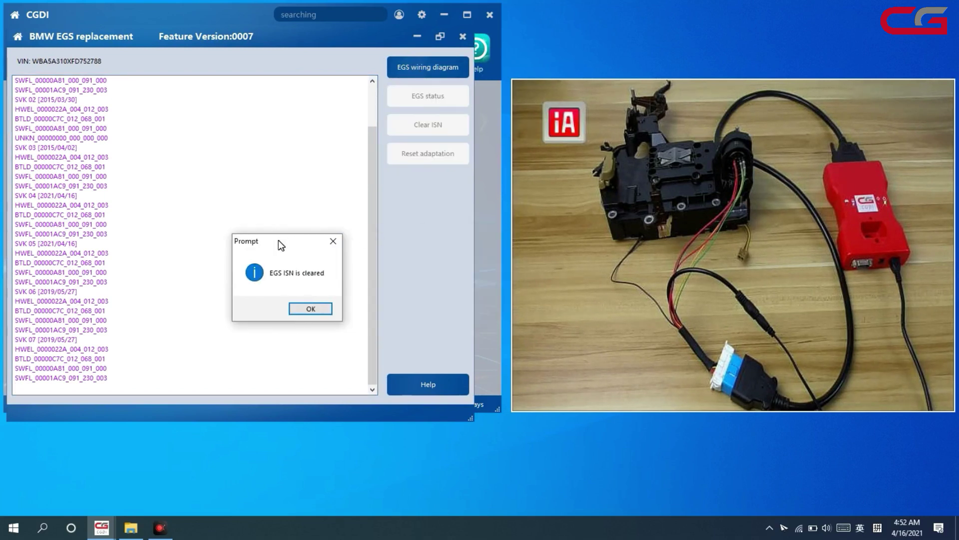
left_click(316, 309)
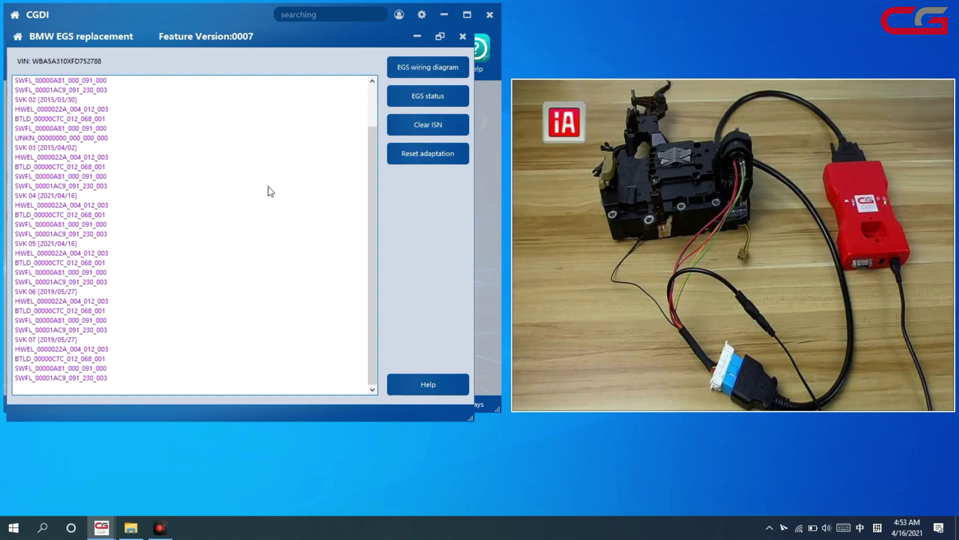
left_click(432, 383)
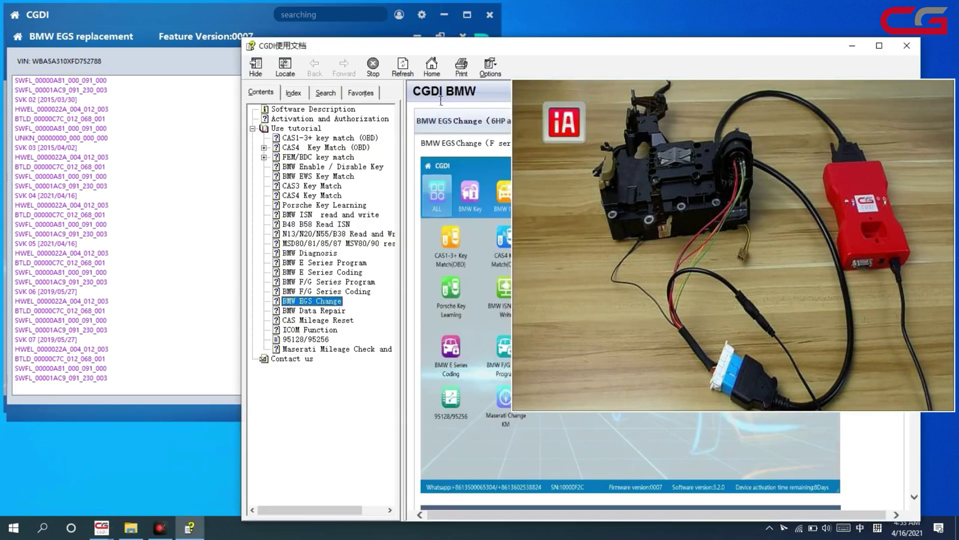
mouse_move(432, 48)
left_mouse_down()
mouse_move(202, 17)
mouse_move(378, 25)
mouse_move(336, 8)
left_mouse_up()
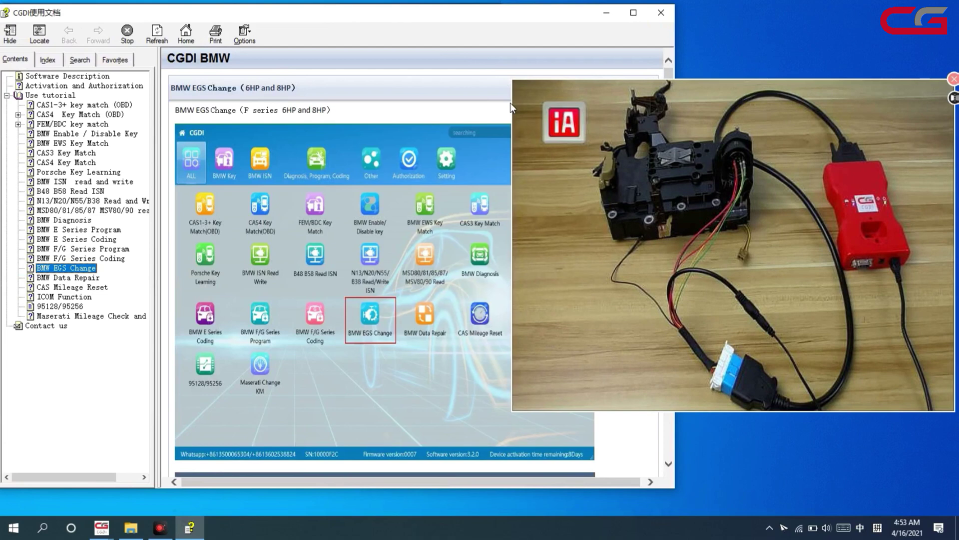
scroll(525, 108, "down", 3)
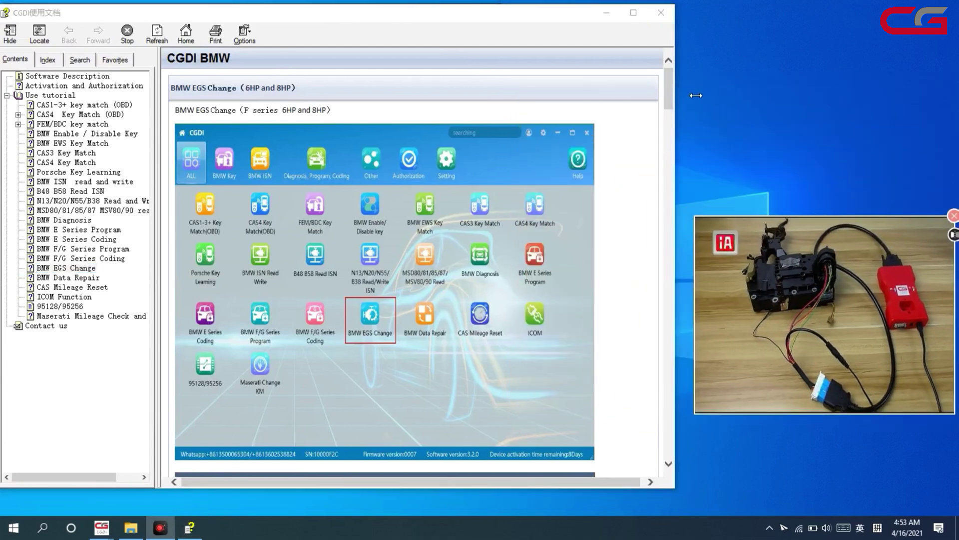
left_click(614, 286)
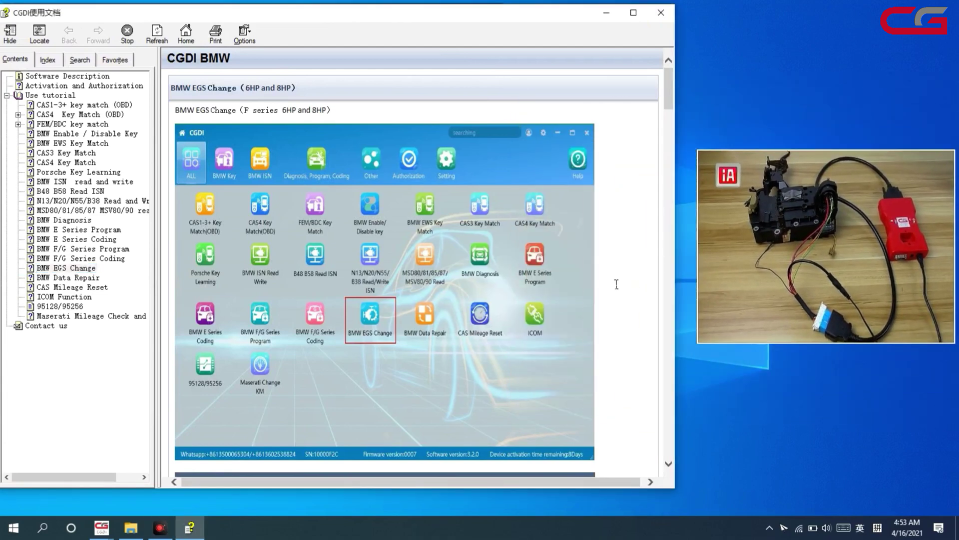
scroll(550, 299, "down", 5)
scroll(457, 306, "down", 5)
scroll(357, 224, "down", 1)
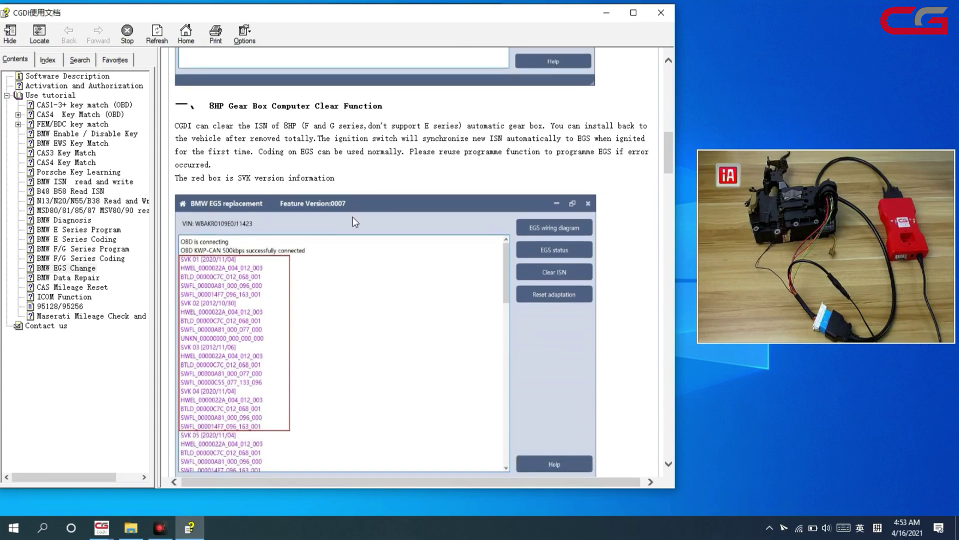
scroll(497, 173, "down", 3)
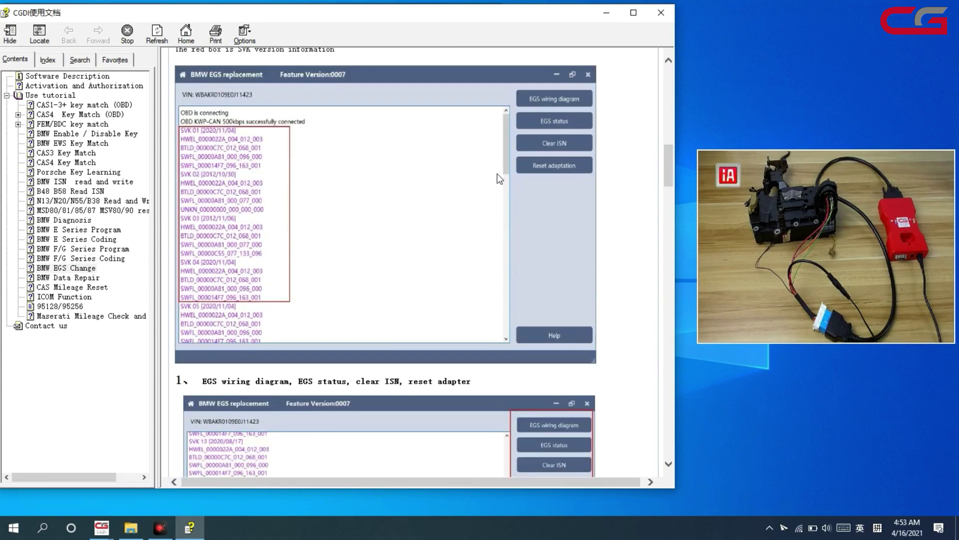
scroll(497, 173, "down", 5)
scroll(498, 194, "down", 1)
scroll(496, 194, "down", 3)
scroll(487, 192, "down", 2)
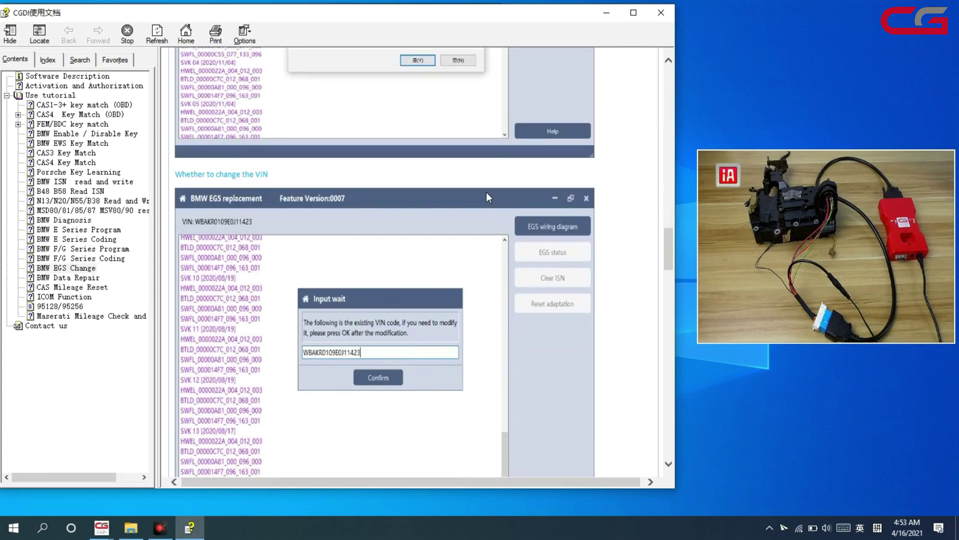
scroll(356, 182, "down", 3)
scroll(359, 203, "down", 3)
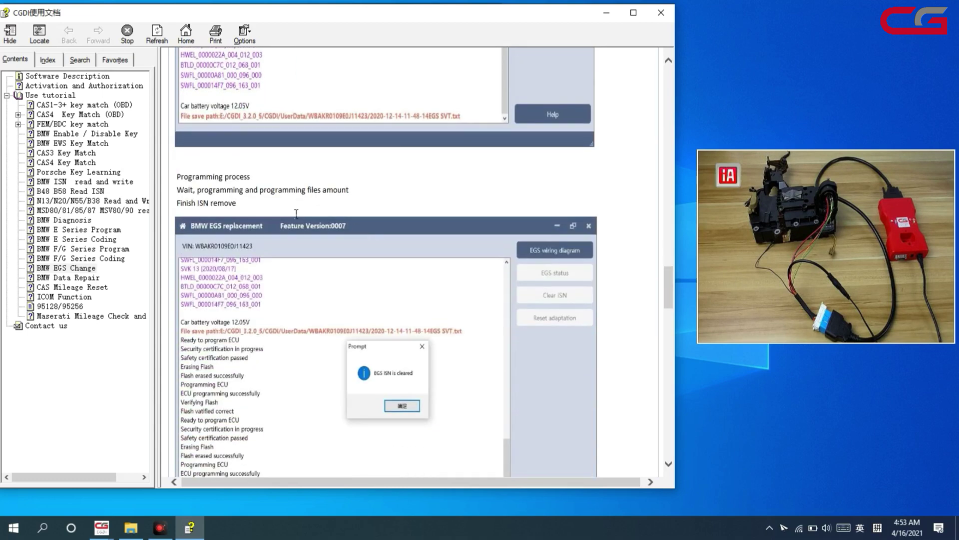
scroll(292, 220, "down", 4)
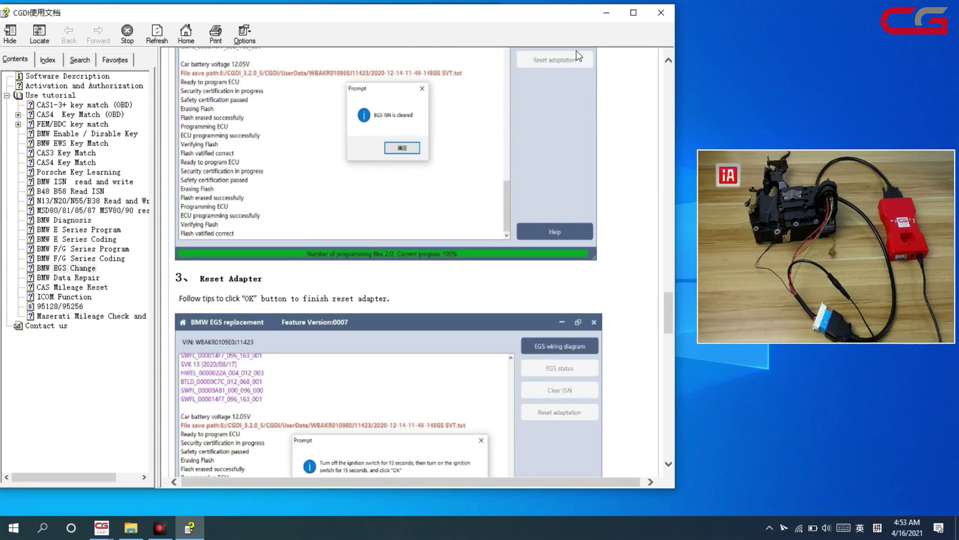
left_click(661, 12)
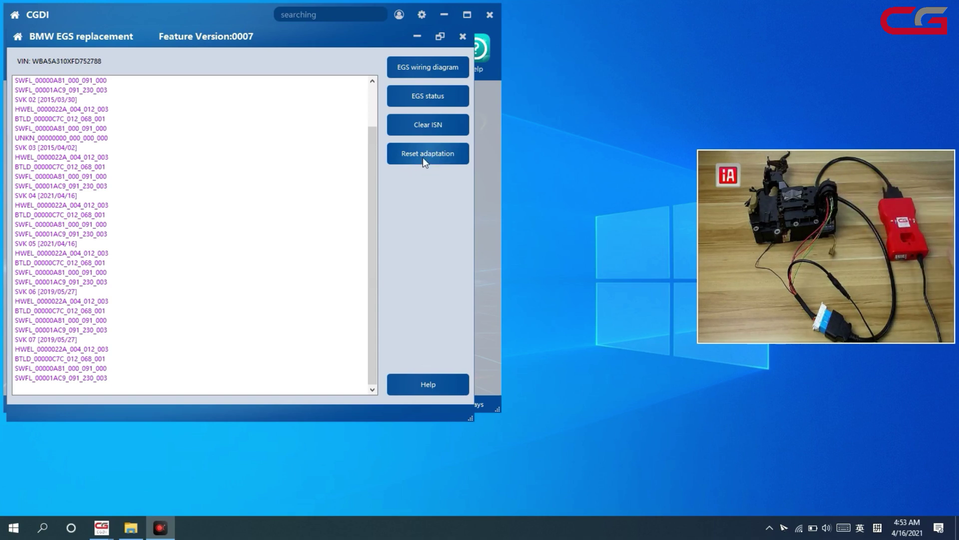
Step: Start the EGS adaptation reset and confirm the ignition cycle, returning to the SVK version log
left_click(424, 157)
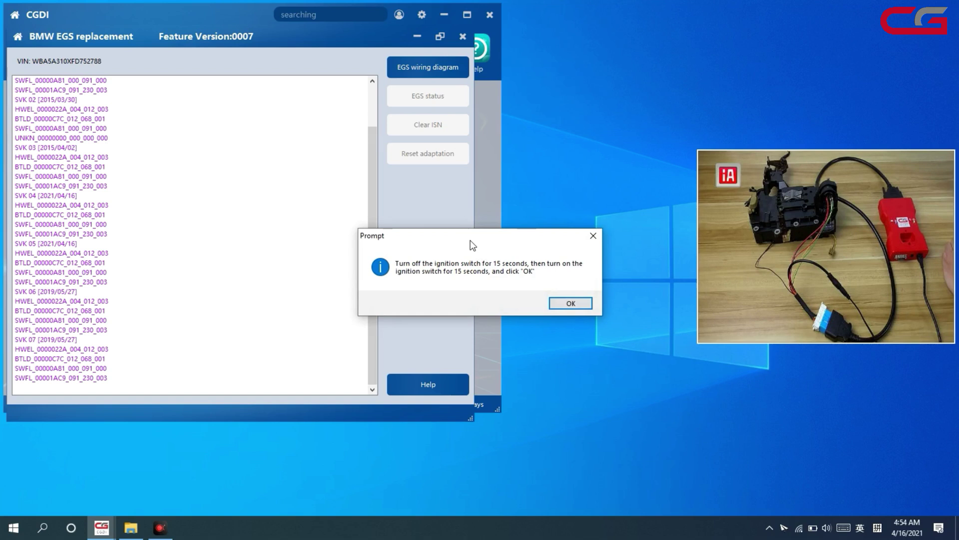
left_click_drag(470, 239, 271, 224)
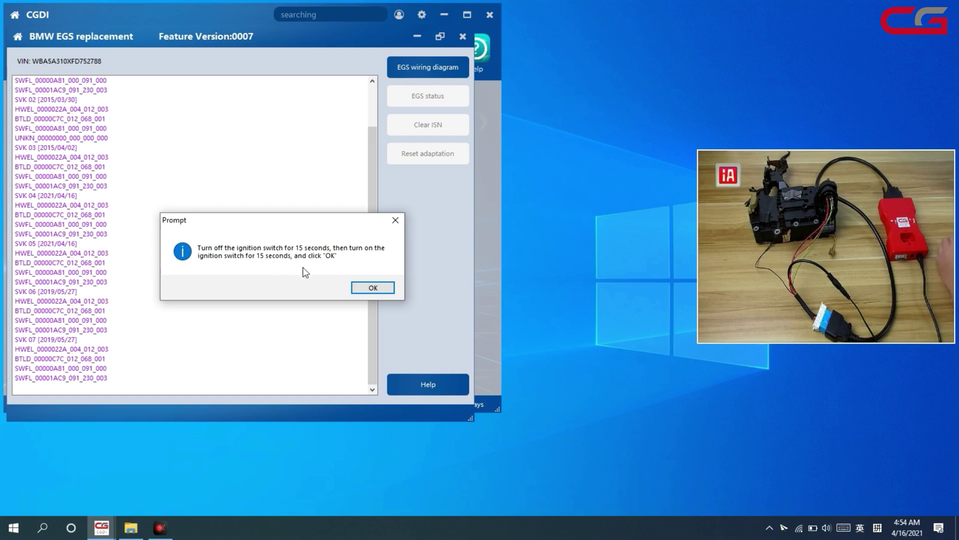
left_click(378, 287)
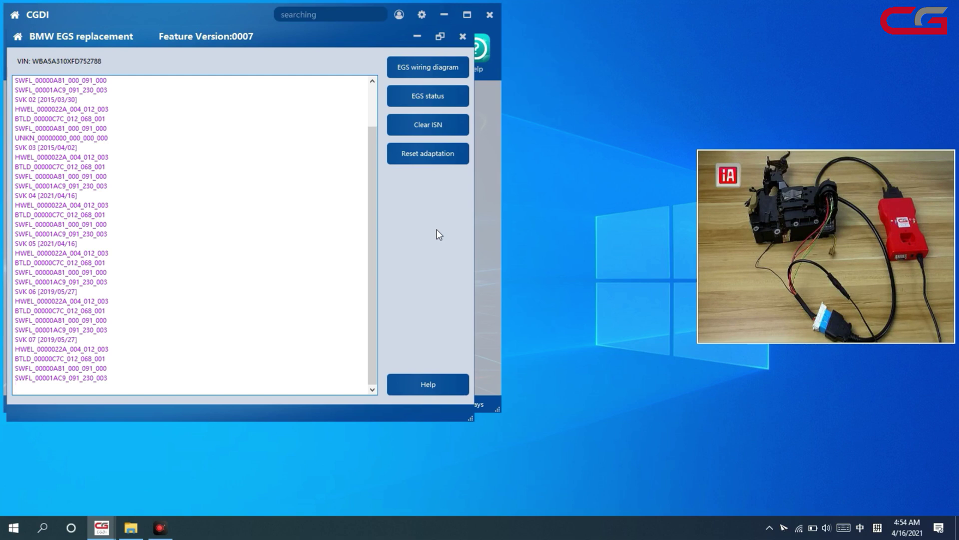
Step: Select the connection and version lines in the EGS log, then close the EGS replacement window
scroll(380, 213, "up", 2)
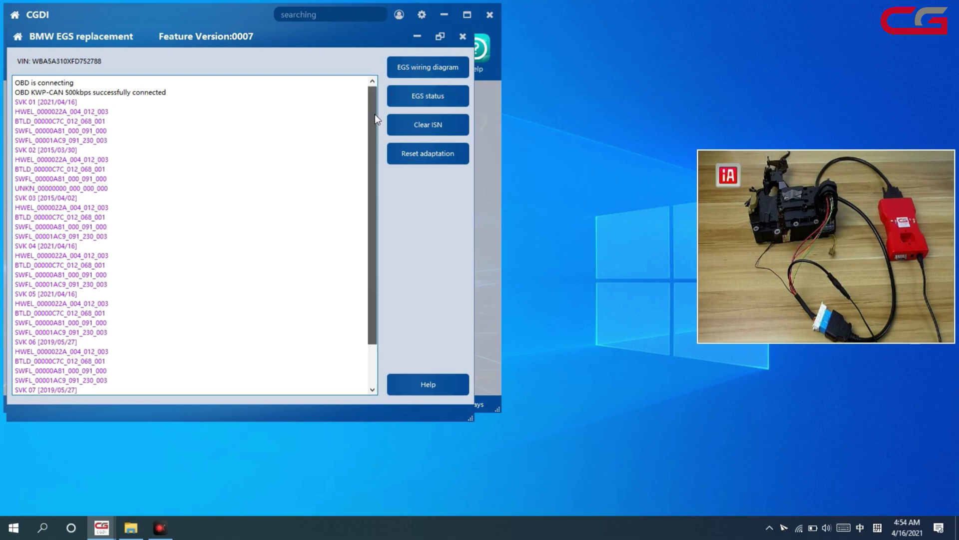
scroll(374, 114, "down", 2)
scroll(50, 104, "up", 2)
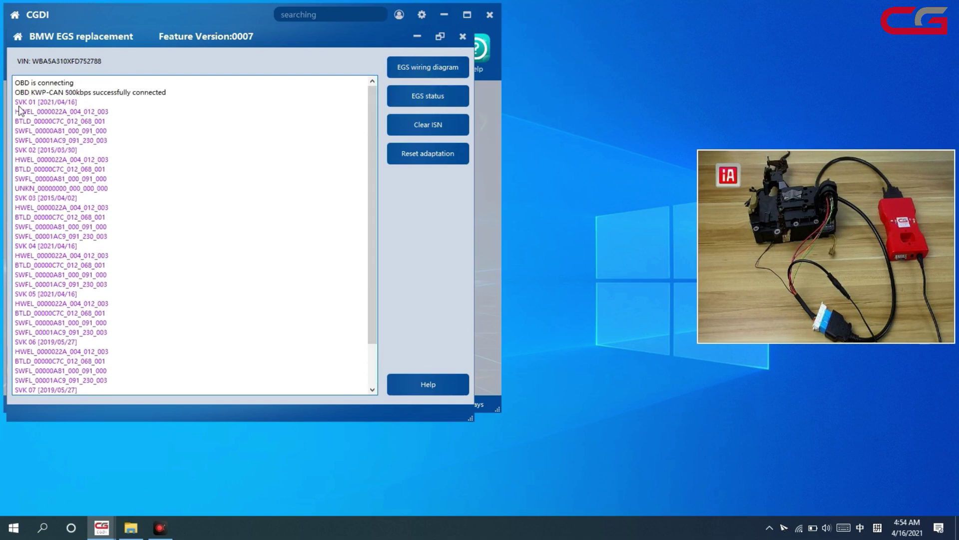
mouse_move(14, 93)
left_mouse_down()
mouse_move(113, 204)
mouse_move(181, 255)
left_mouse_up()
left_click(208, 223)
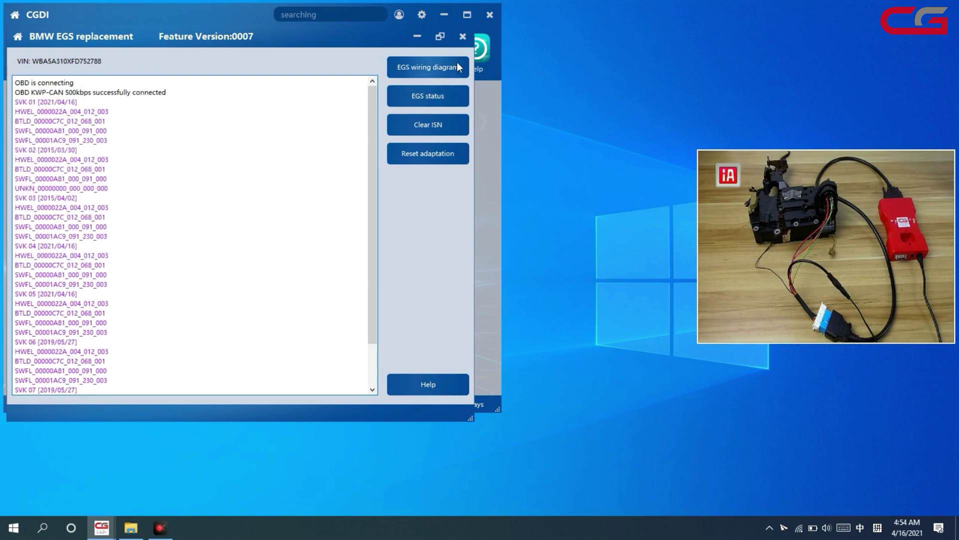
left_click(462, 36)
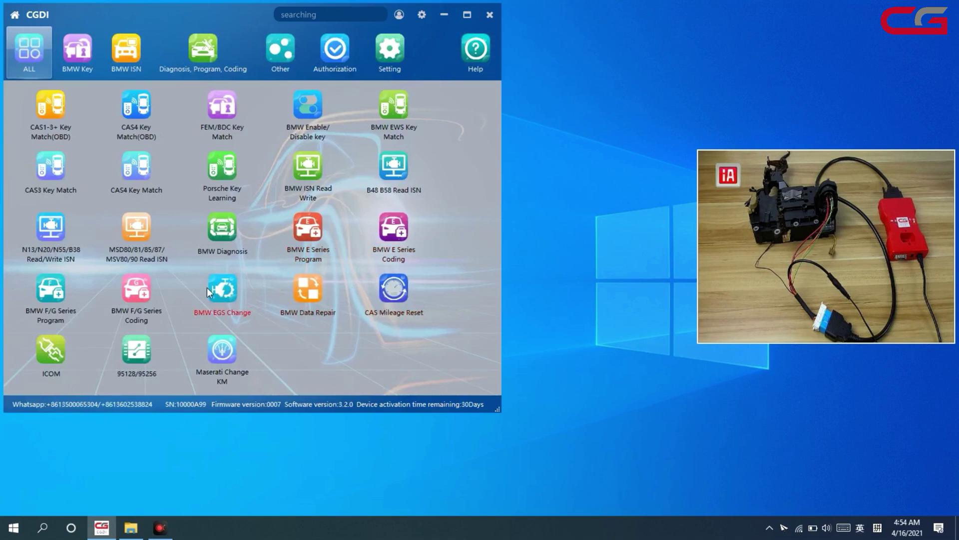
Step: Open BMW F/G Series programming, expand the EGS unit and select its BTLD_00000C7C module
left_click(48, 291)
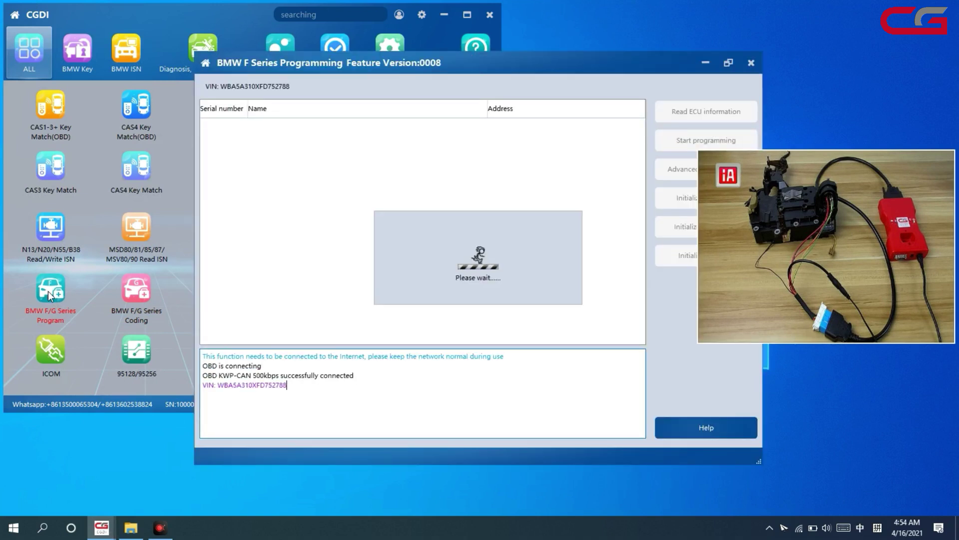
mouse_move(393, 62)
left_mouse_down()
mouse_move(247, 35)
mouse_move(226, 22)
left_mouse_up()
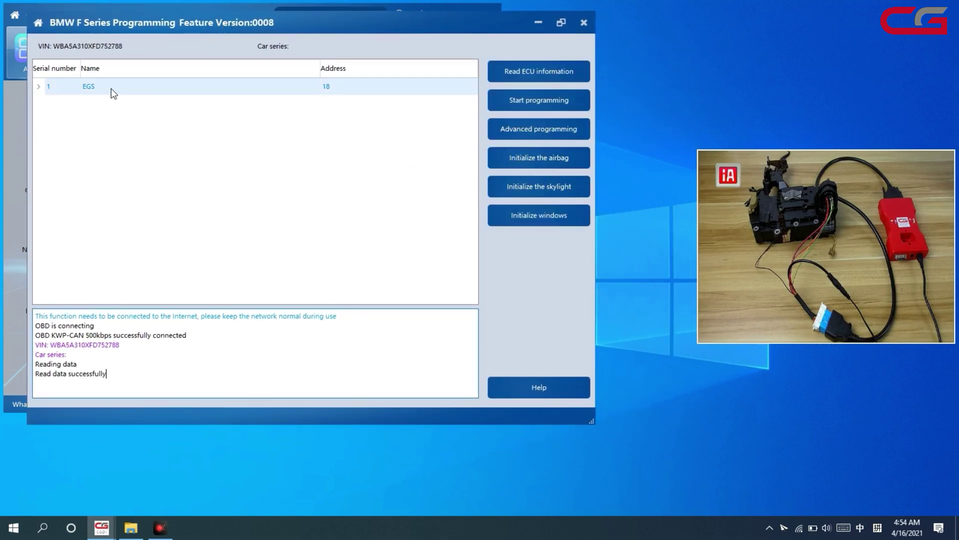
left_click(38, 85)
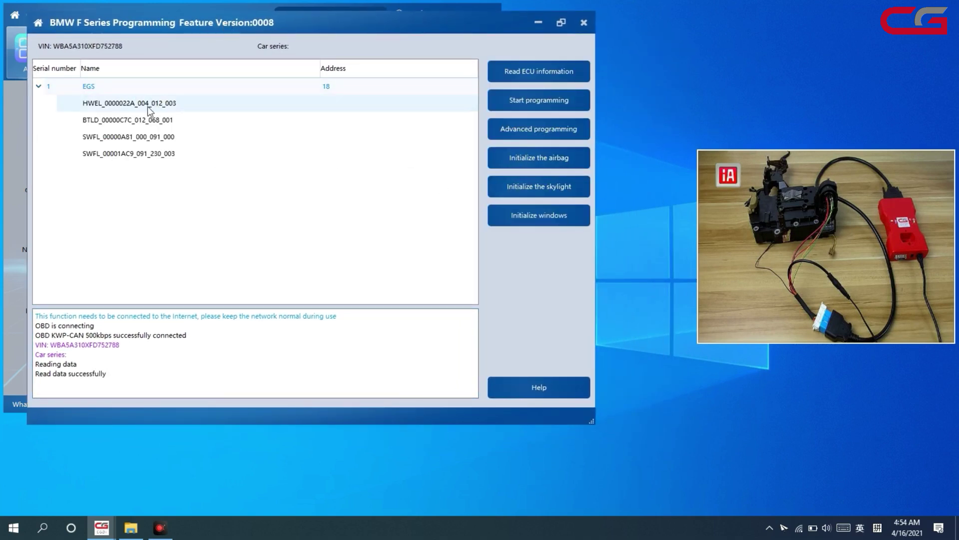
left_click(95, 141)
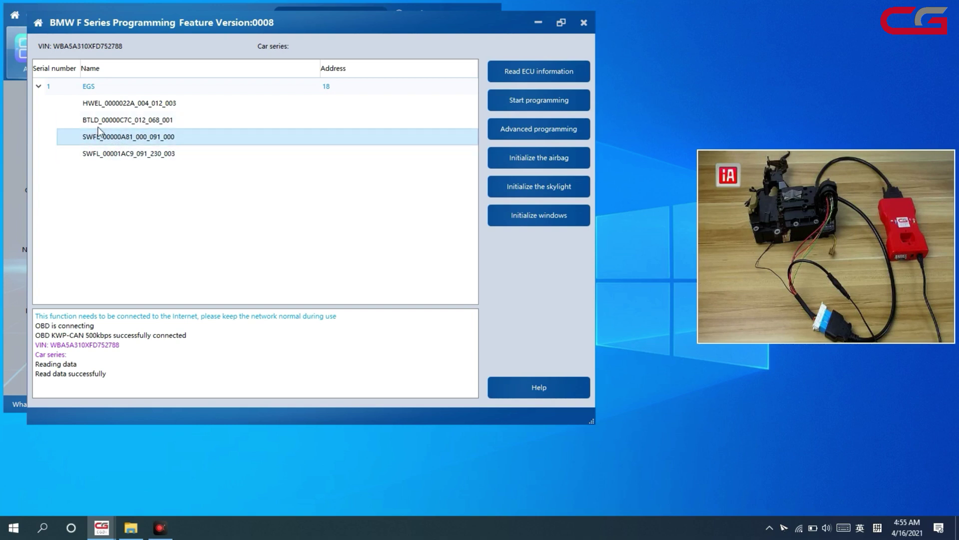
left_click(95, 123)
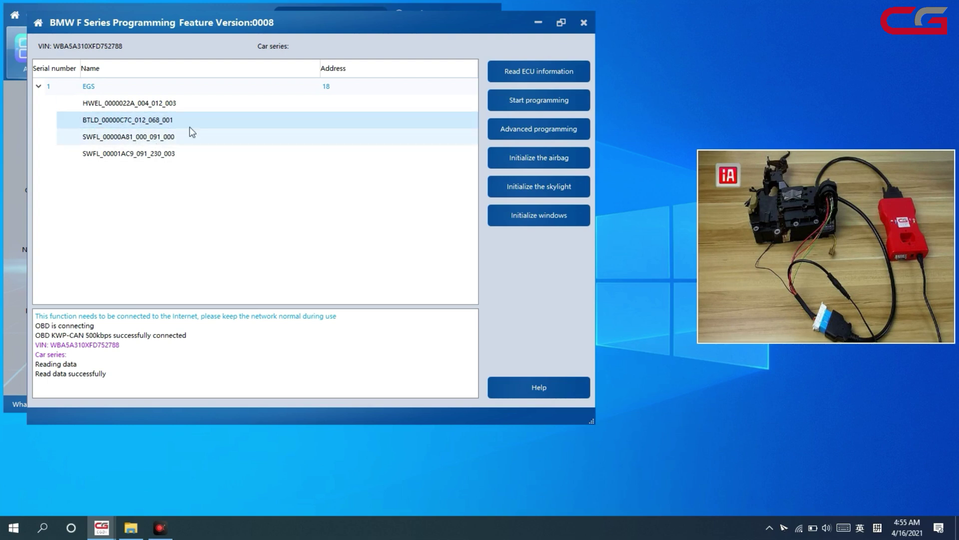
Step: Start advanced programming of the EGS unit, answering Yes in the prompt
left_click(538, 127)
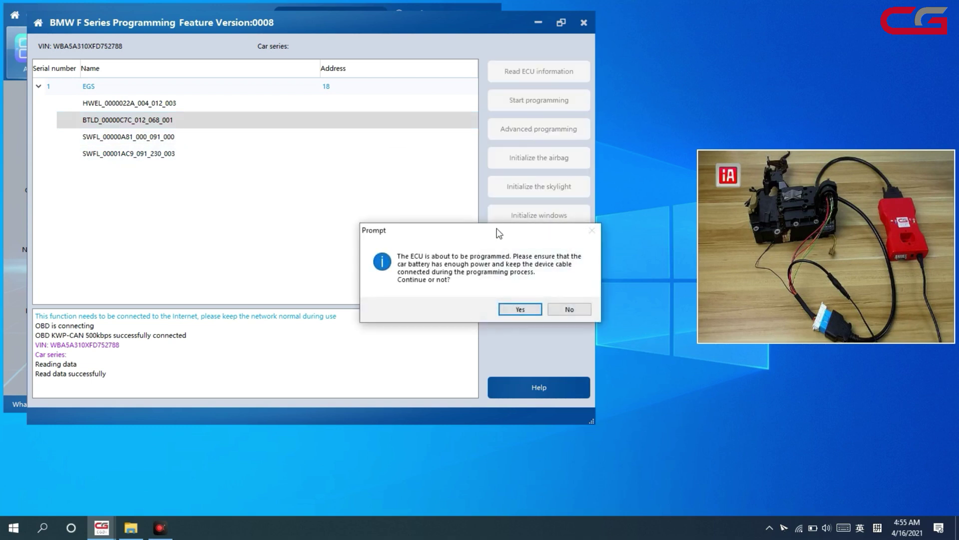
mouse_move(498, 233)
left_mouse_down()
mouse_move(378, 227)
mouse_move(327, 198)
left_mouse_up()
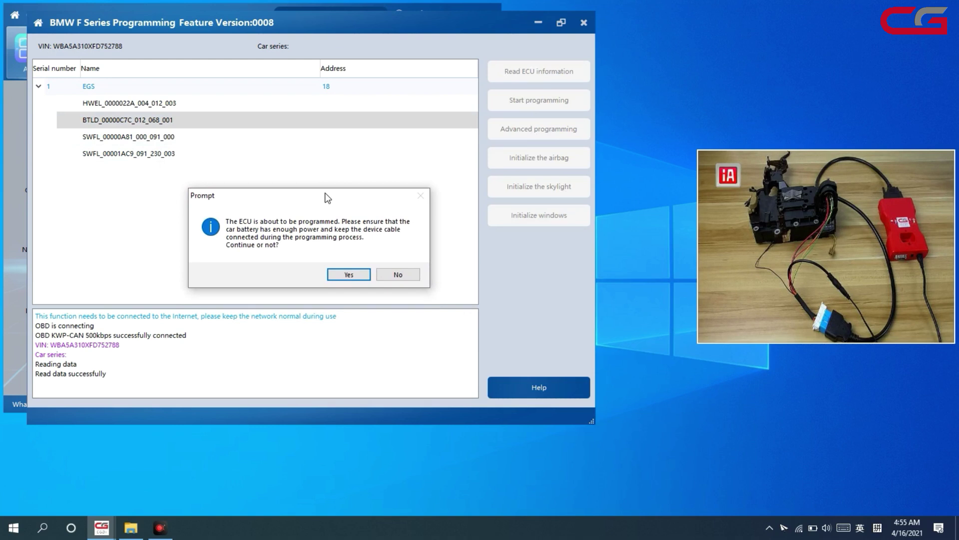
left_click(360, 275)
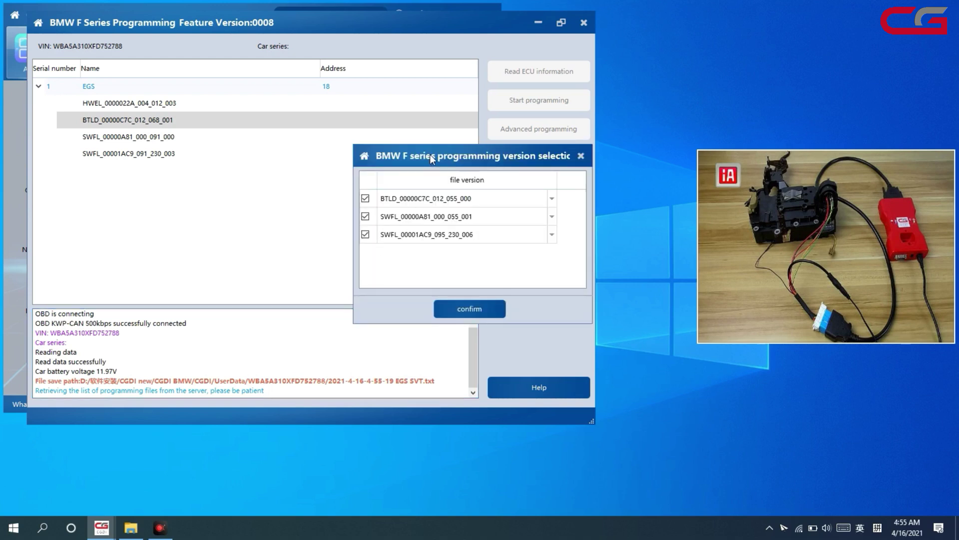
Step: Check the server versions, keeping BTLD 012_055_000, SWFL_00000A81 000_055_001 and SWFL_00001AC9 unchanged
left_click_drag(430, 154, 262, 118)
left_click(384, 162)
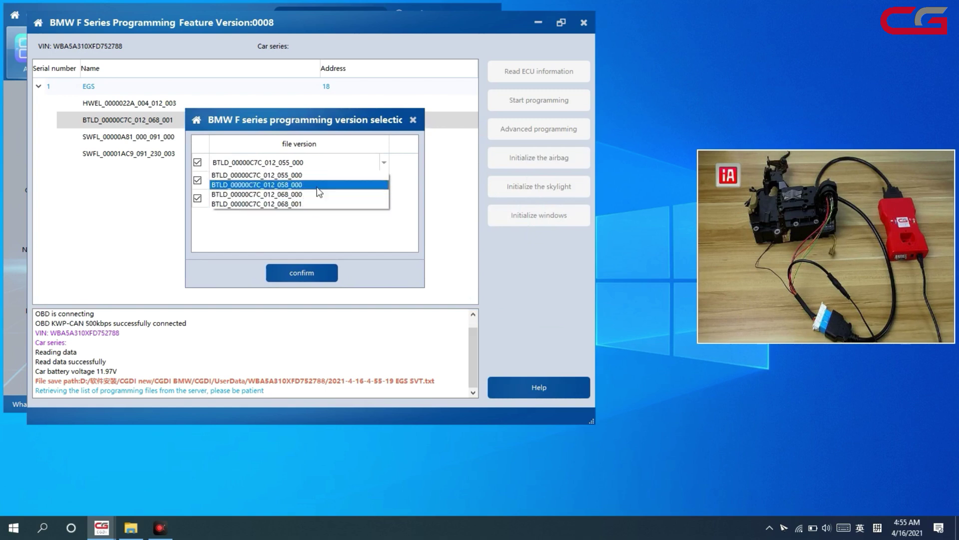
left_click(314, 223)
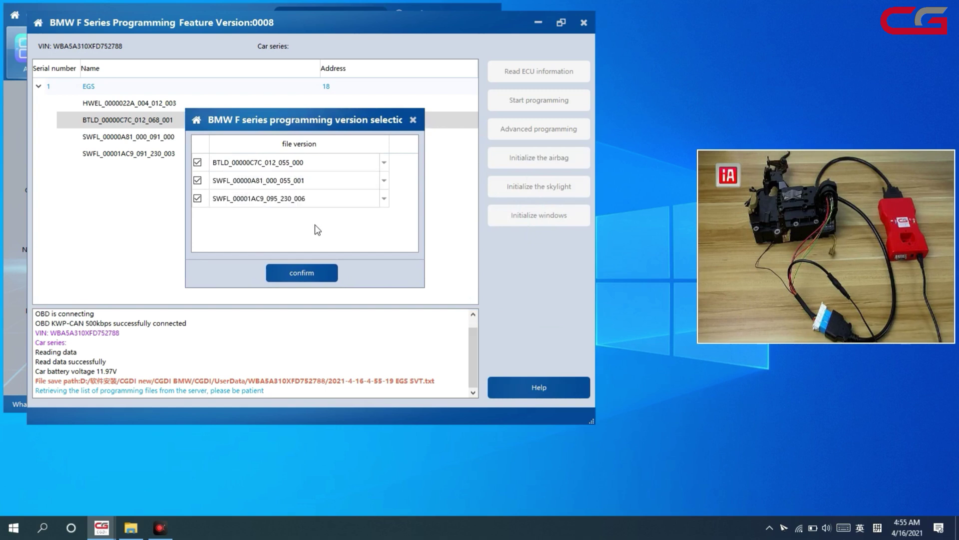
left_click(384, 180)
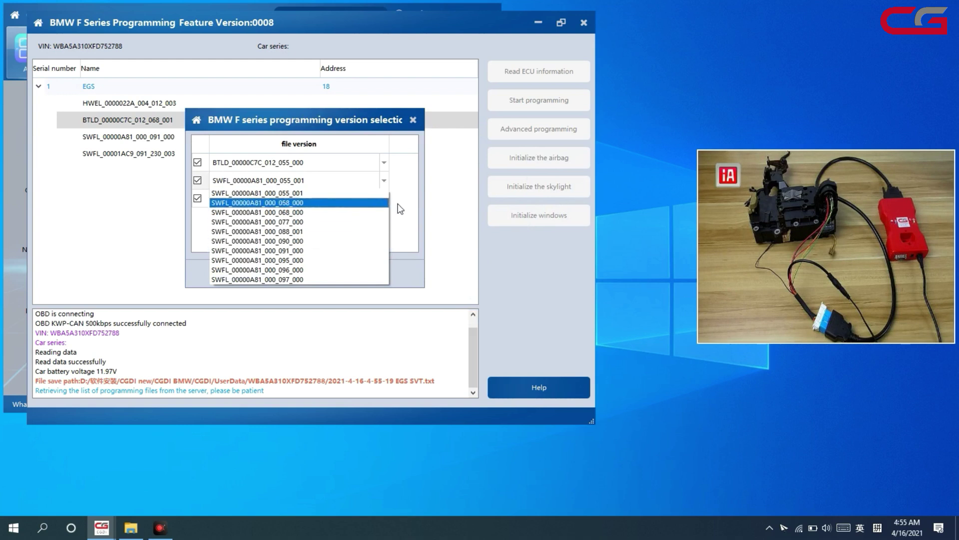
left_click(410, 204)
left_click(384, 198)
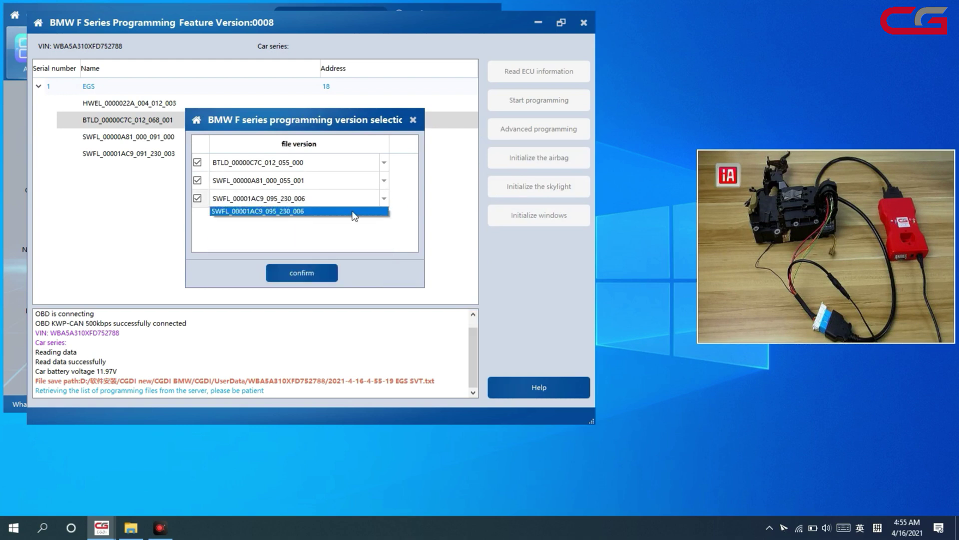
left_click(391, 226)
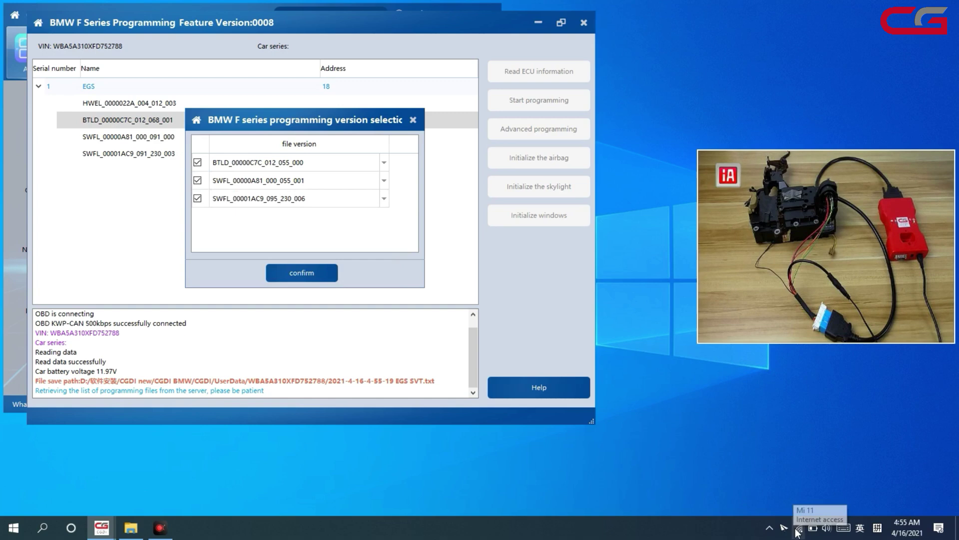
left_click_drag(302, 208, 198, 190)
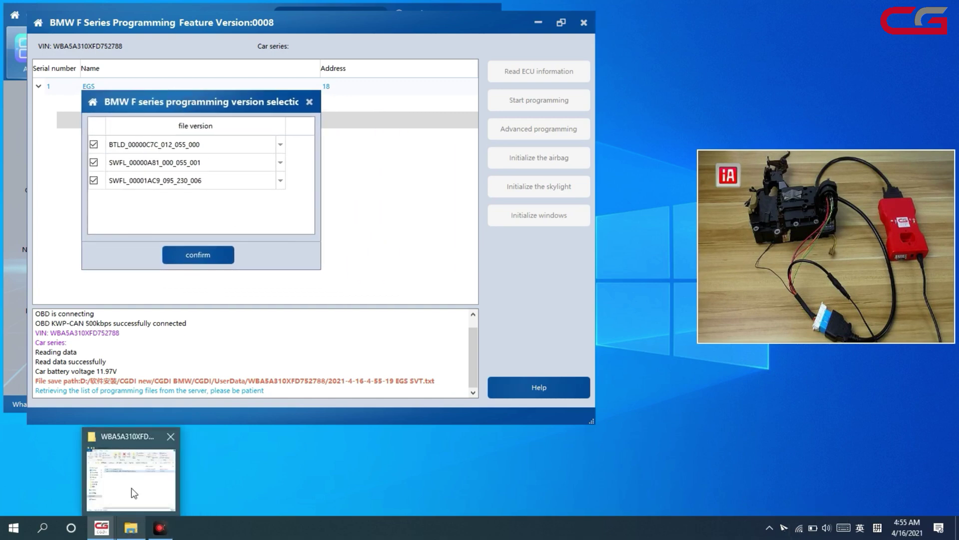
Step: Open the earlier saved 4-49-34 EGS SVT.txt file in Notepad for review
left_click(131, 487)
double_click(139, 182)
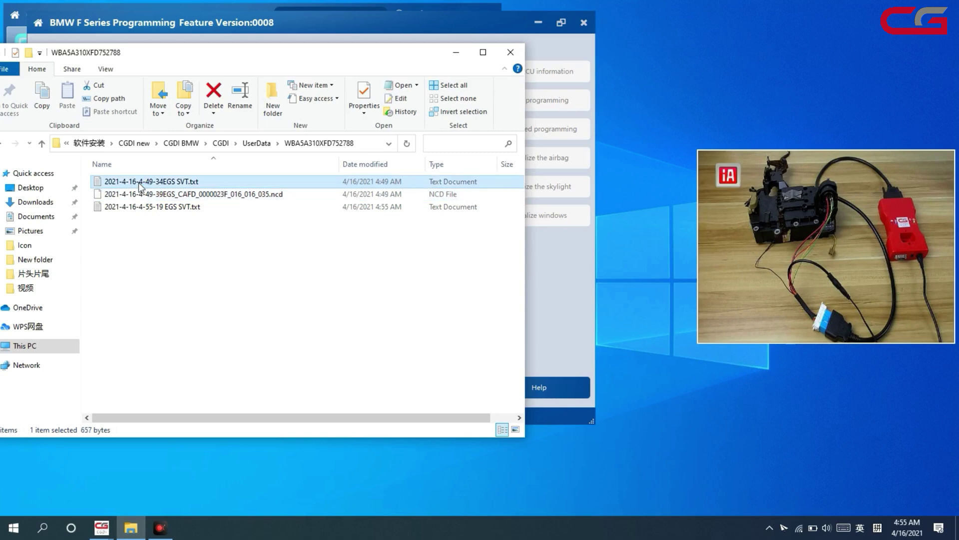
mouse_move(382, 67)
left_mouse_down()
mouse_move(382, 35)
mouse_move(577, 24)
left_mouse_up()
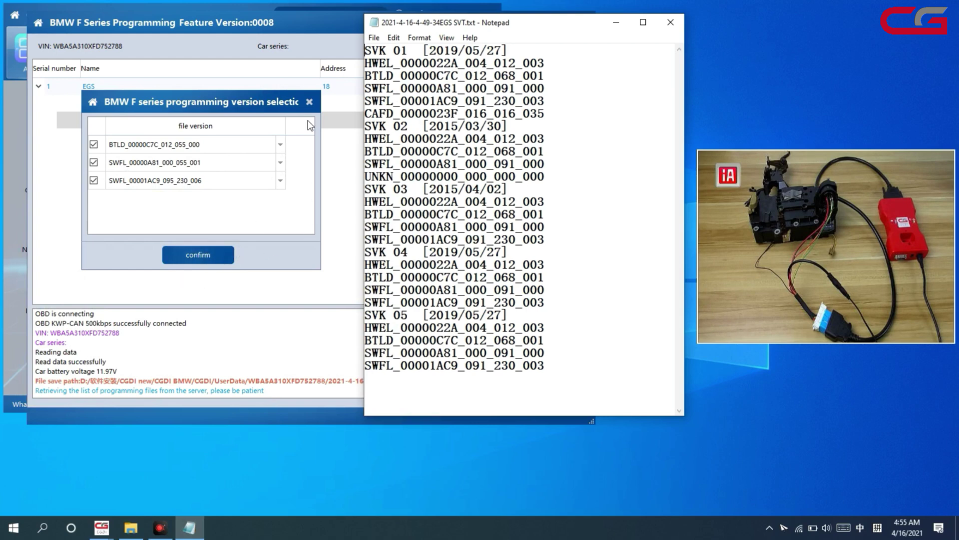
Step: Cancel the version selection, minimize Notepad and close F-series programming
left_click(309, 103)
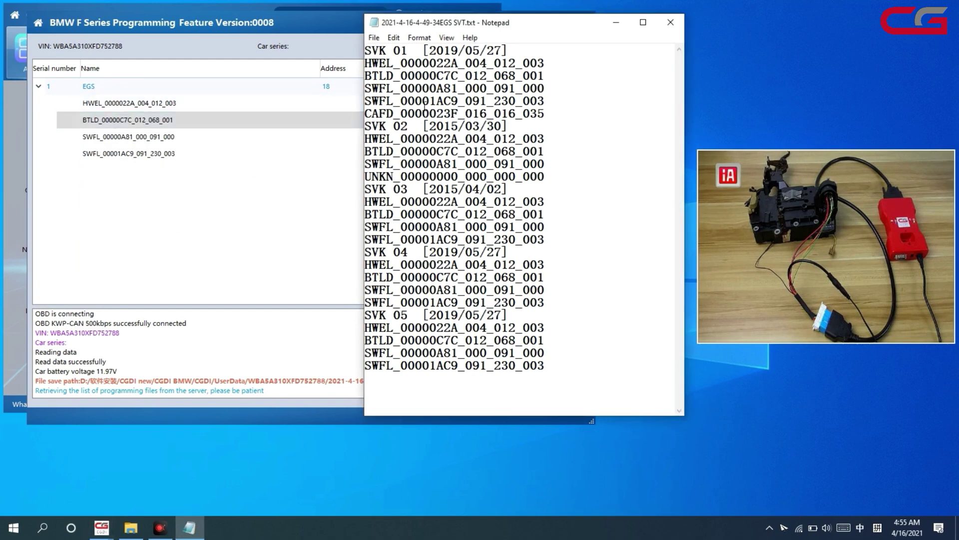
left_click(617, 24)
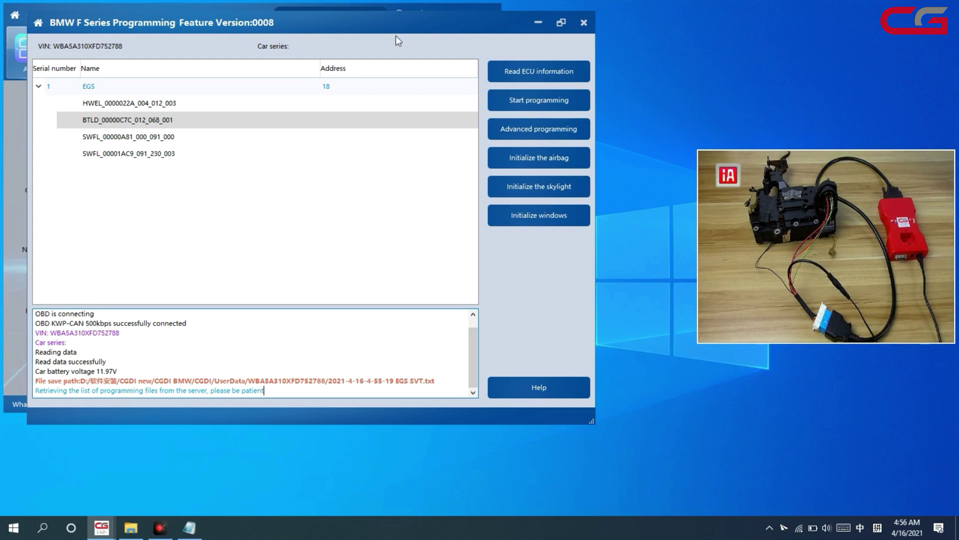
left_click(584, 23)
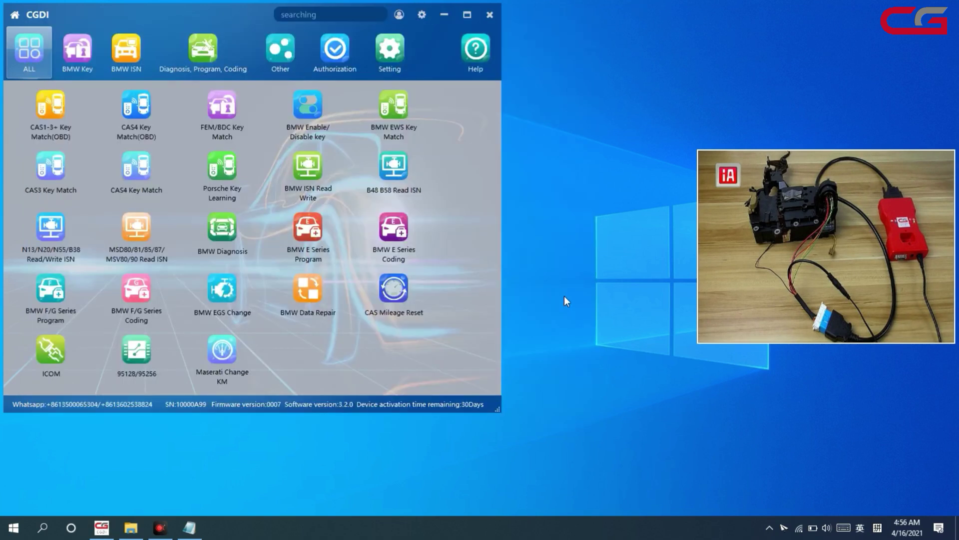